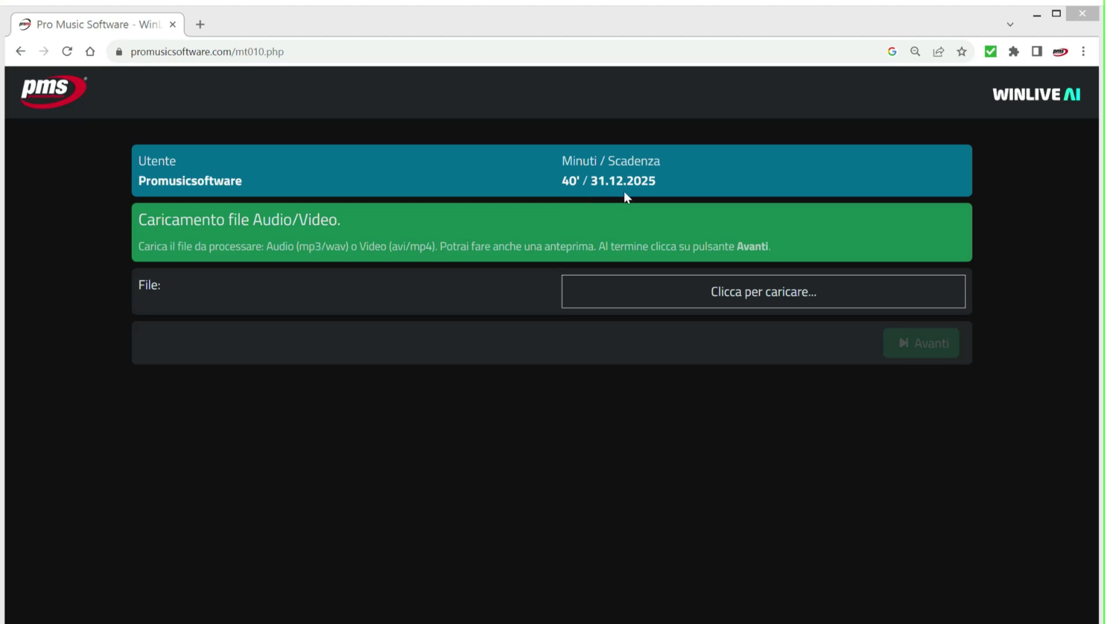
- Upload Billy Joel - Just The Way You Are.mp3 and play its preview, skipping to about 1:22, then pause
{"action": "left_click", "coordinate": [616, 299]}
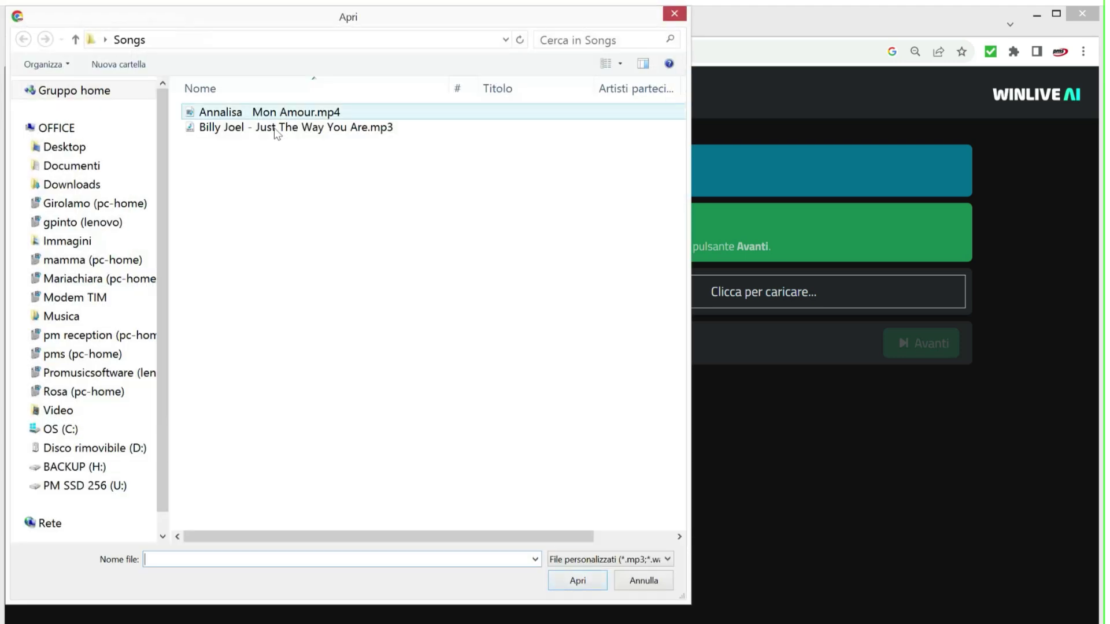
{"action": "double_click", "coordinate": [275, 128]}
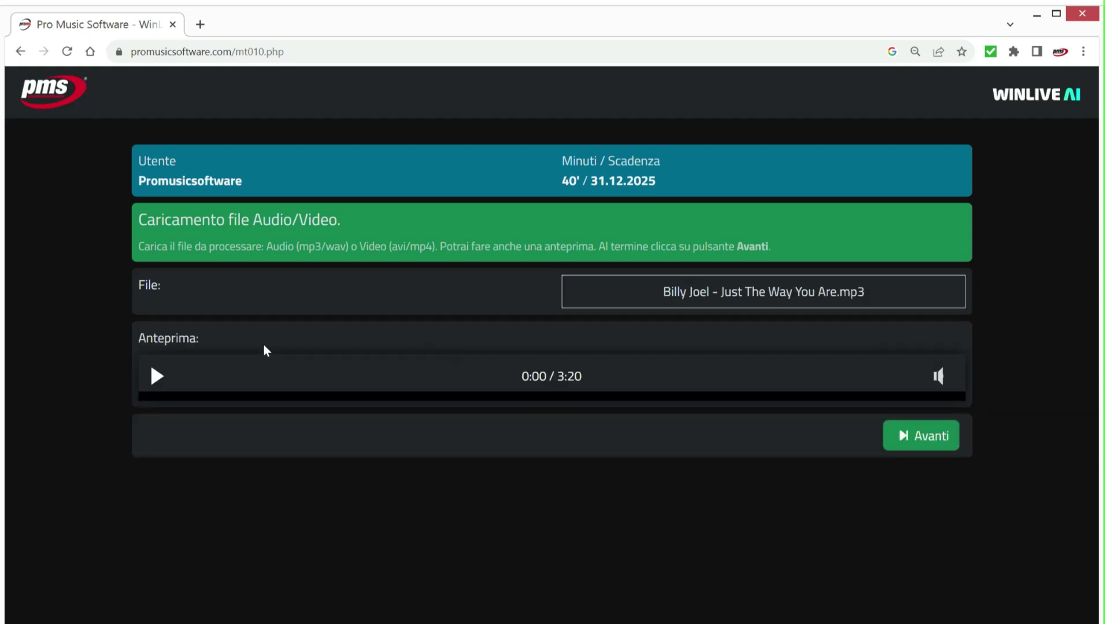
{"action": "left_click", "coordinate": [157, 376]}
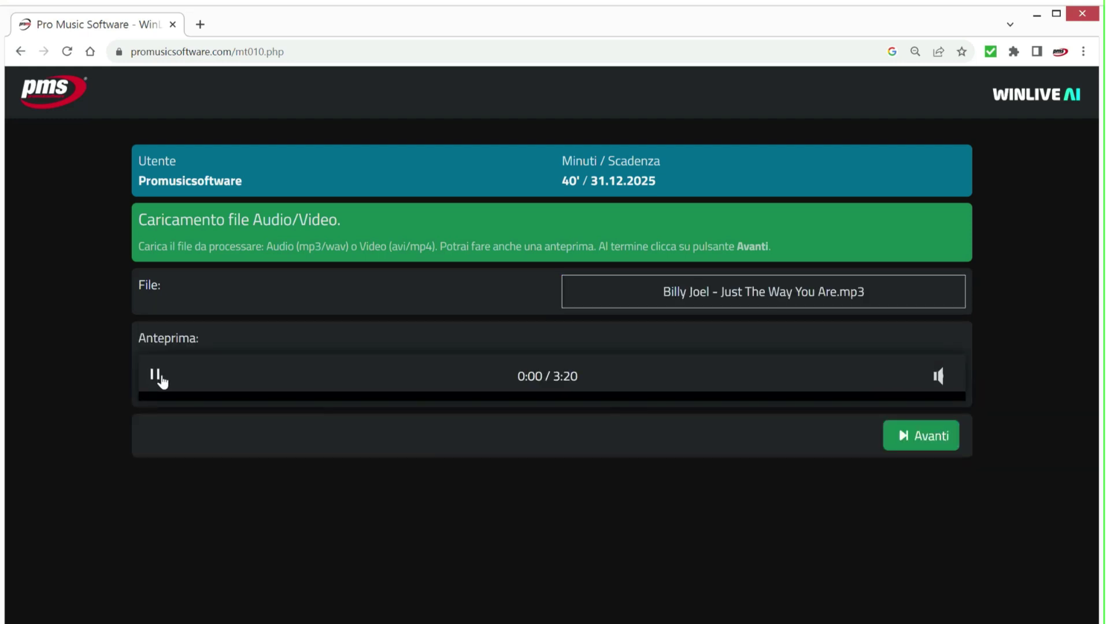
{"action": "left_click", "coordinate": [194, 396]}
{"action": "left_click", "coordinate": [318, 397]}
{"action": "left_click", "coordinate": [474, 398]}
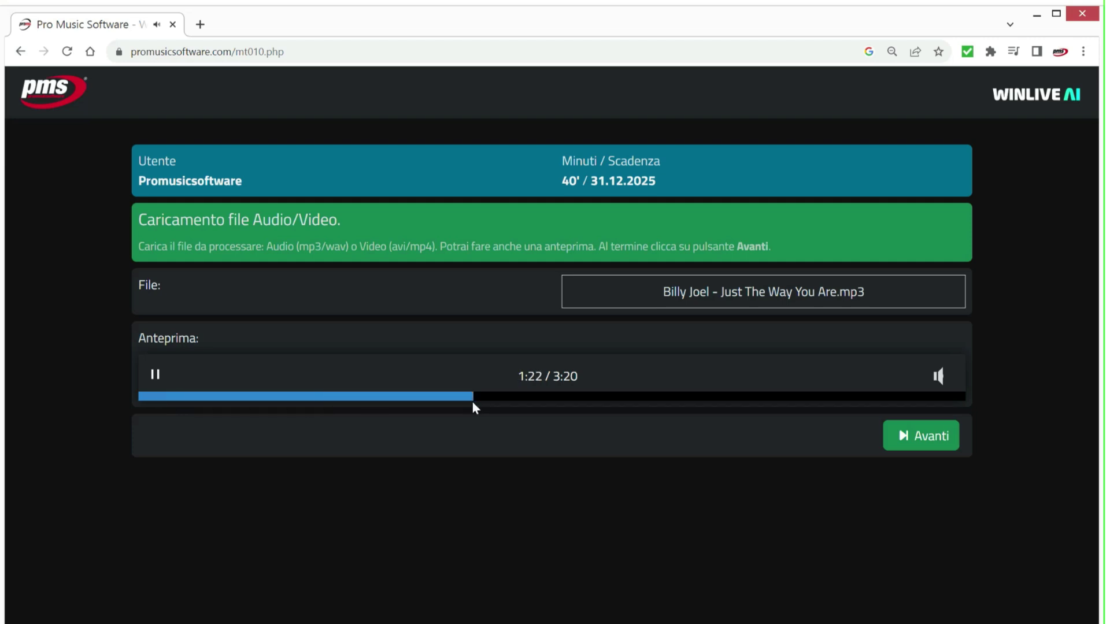
{"action": "left_click", "coordinate": [156, 378]}
- After trying 6 Tracce with Crea WMT, set extraction to Singola: Strumentale and review audio quality
{"action": "left_click", "coordinate": [934, 437]}
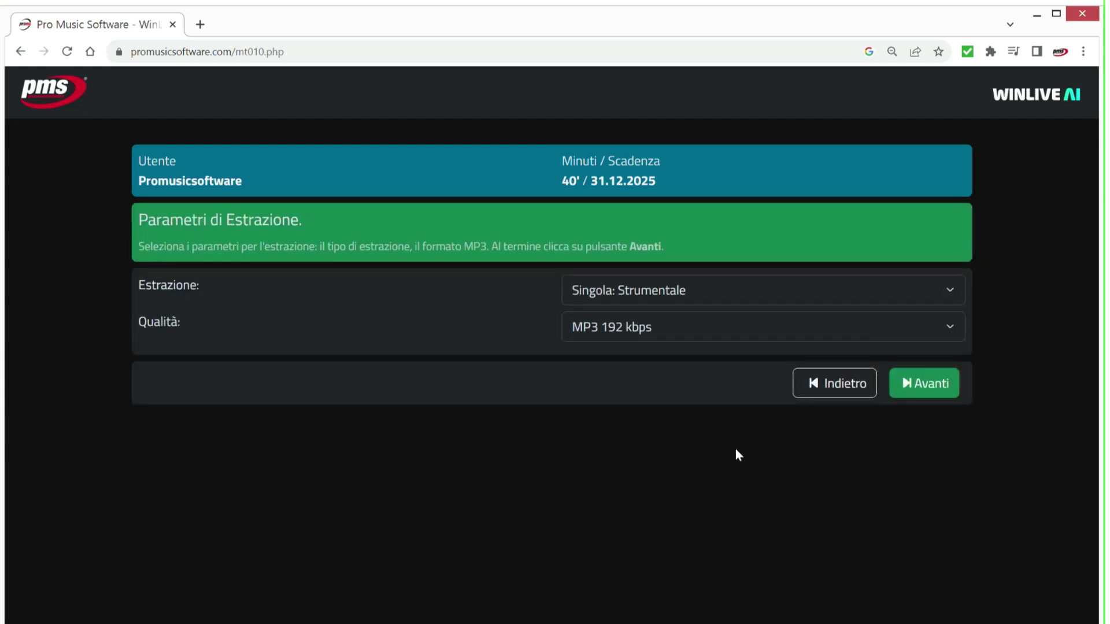
{"action": "left_click", "coordinate": [710, 300]}
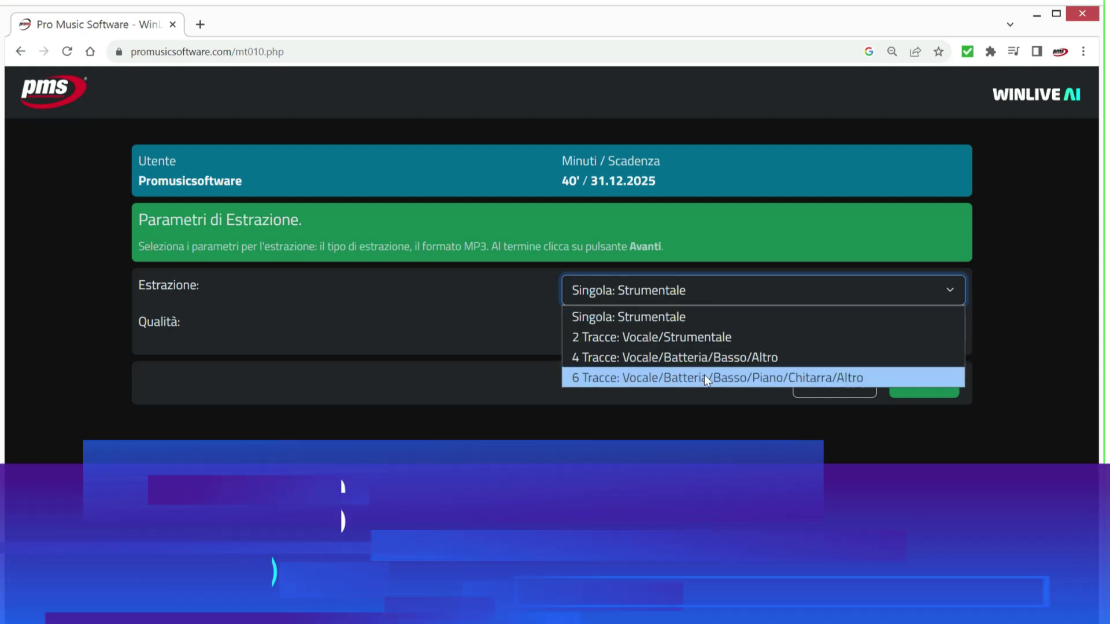
{"action": "left_click", "coordinate": [705, 377]}
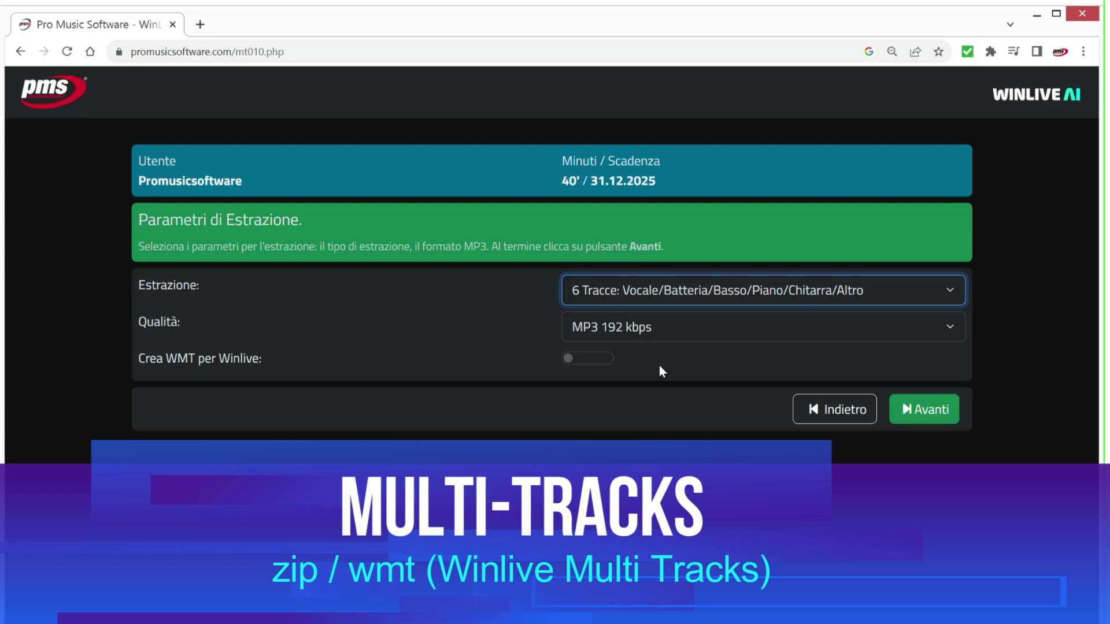
{"action": "left_click", "coordinate": [595, 362]}
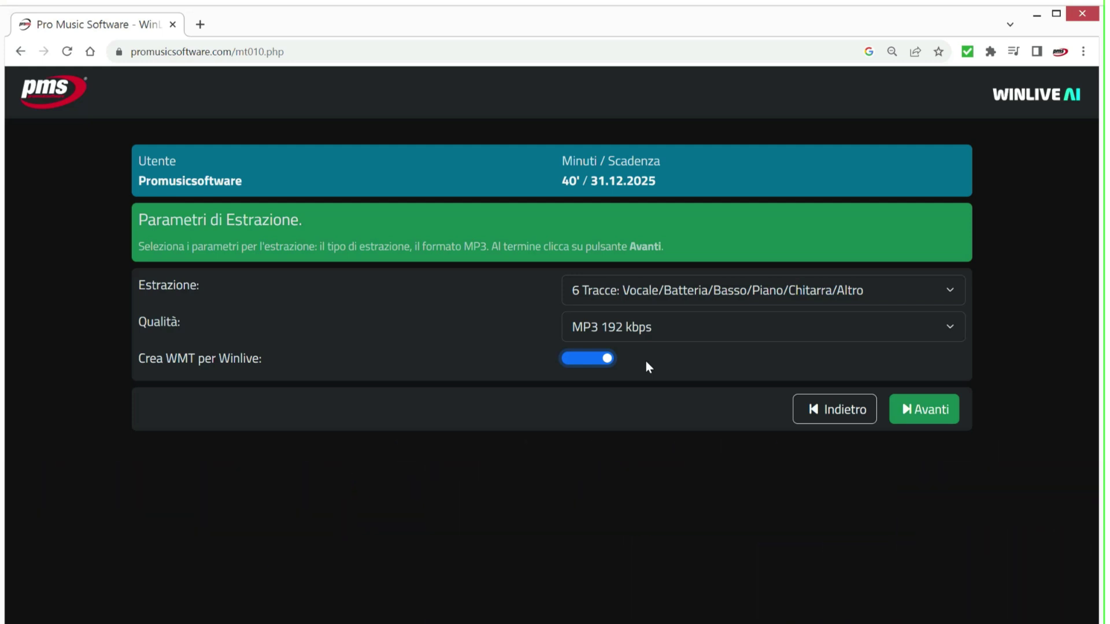
{"action": "left_click", "coordinate": [649, 294]}
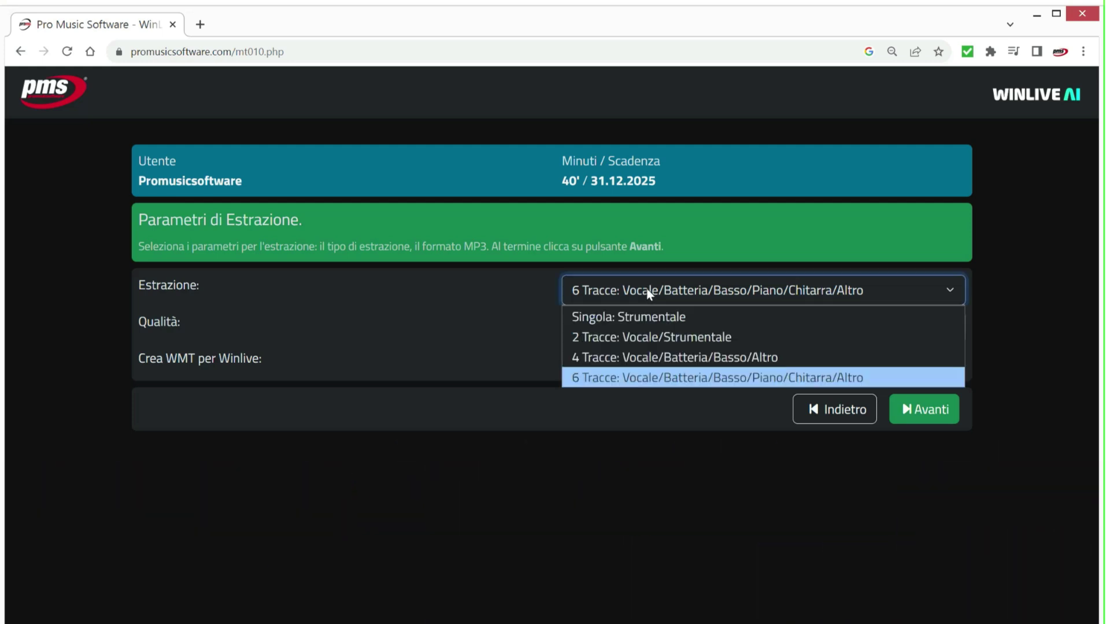
{"action": "left_click", "coordinate": [640, 317]}
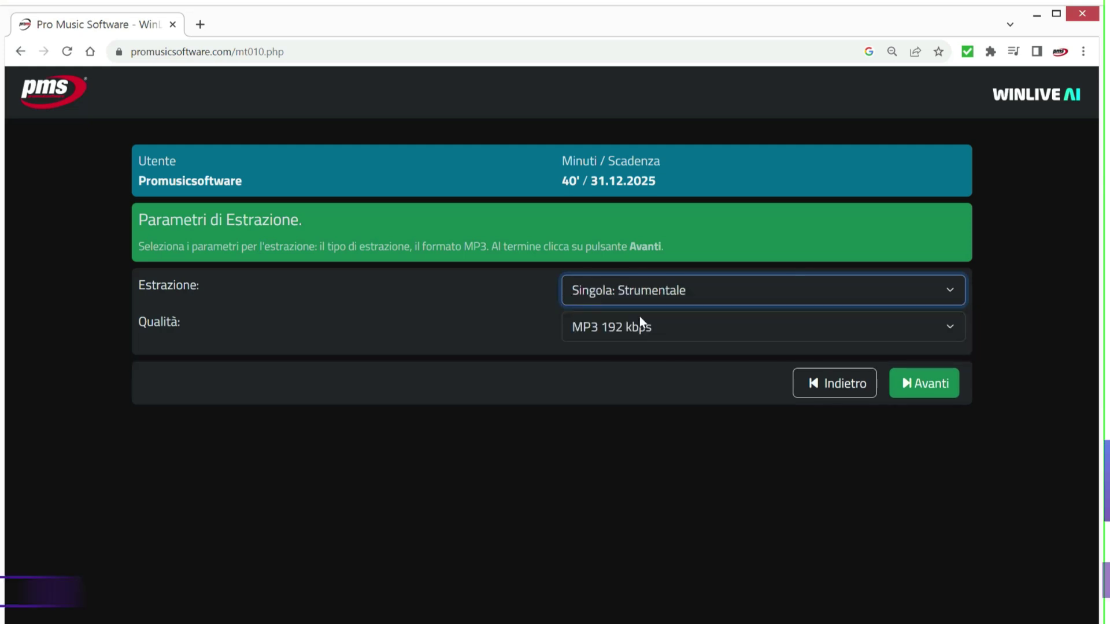
{"action": "left_click", "coordinate": [647, 328]}
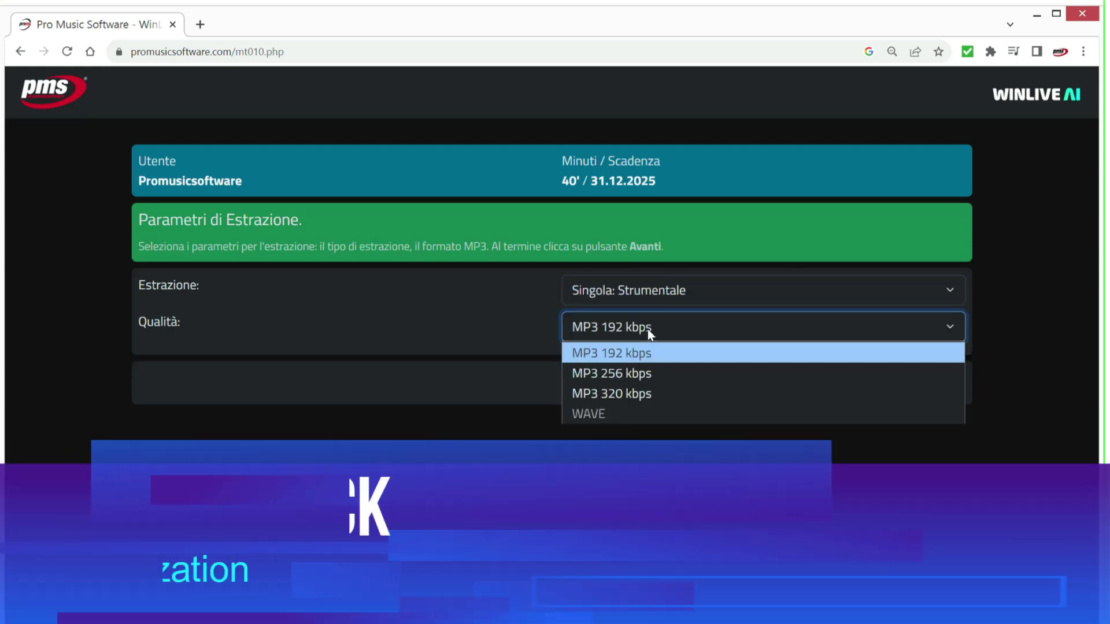
- Keep MP3 192 kbps, then enable lyrics extraction with the Standard algorithm and Inglese language
{"action": "left_click", "coordinate": [643, 359]}
{"action": "left_click", "coordinate": [922, 385]}
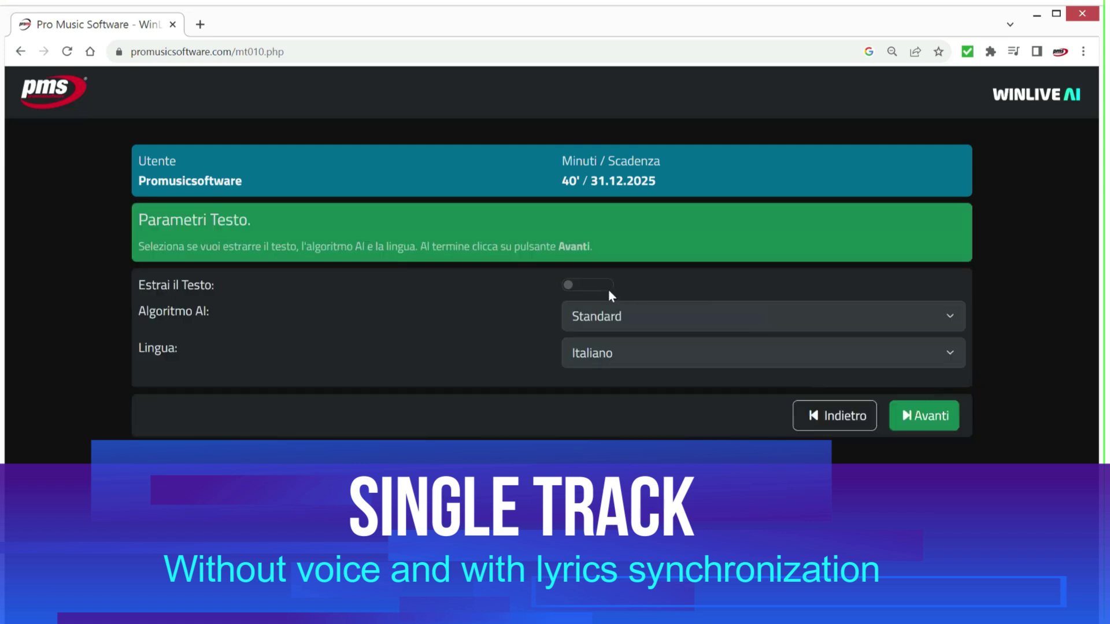
{"action": "left_click", "coordinate": [604, 288]}
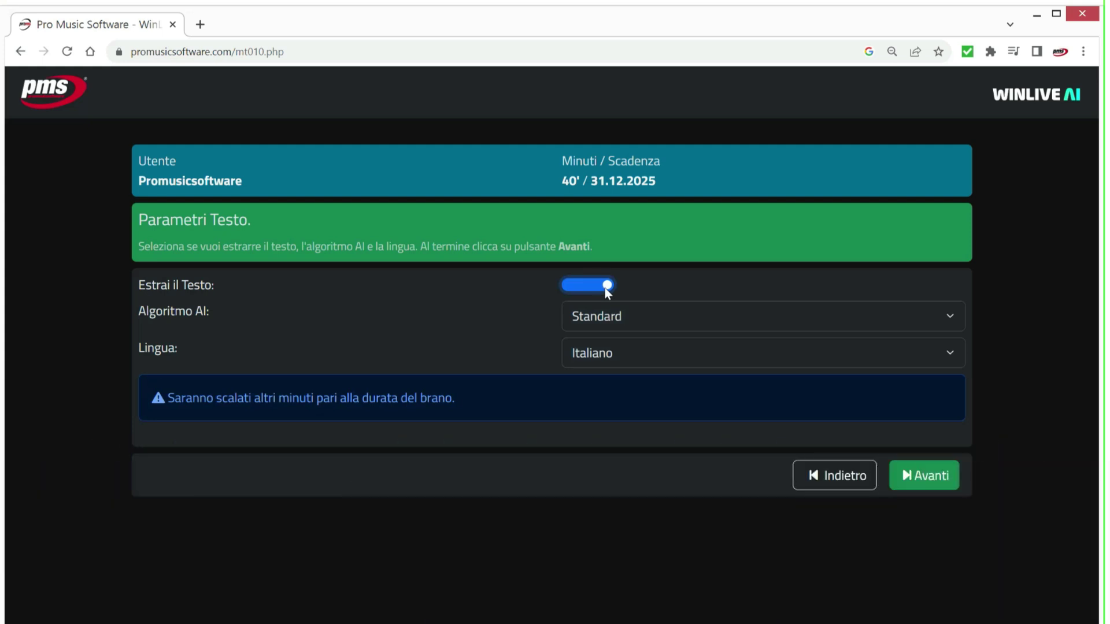
{"action": "left_click", "coordinate": [603, 318]}
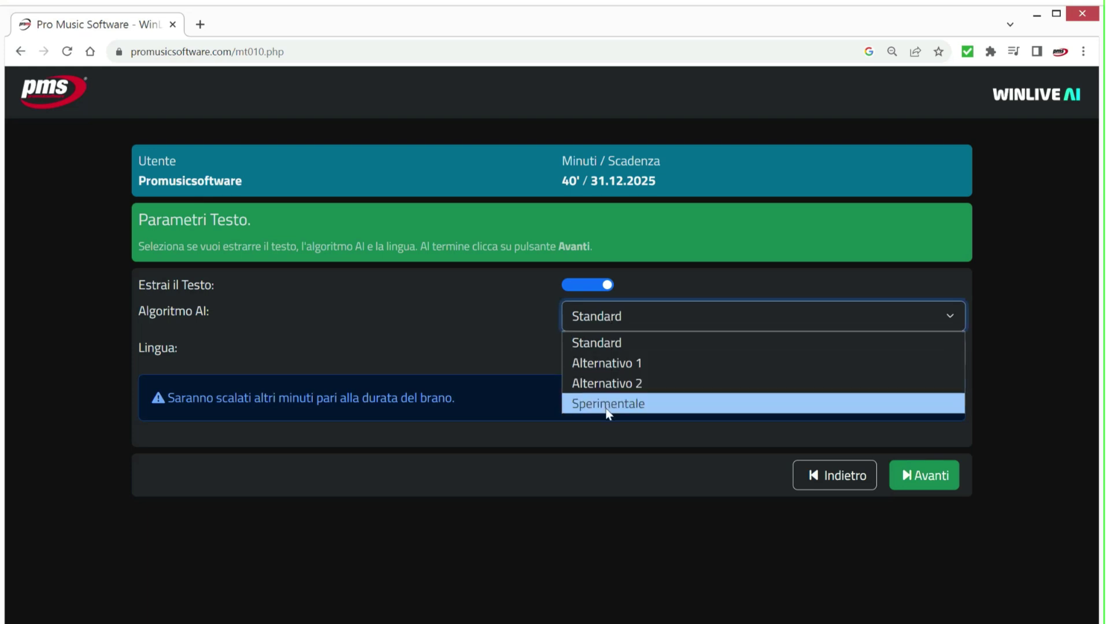
{"action": "left_click", "coordinate": [604, 343]}
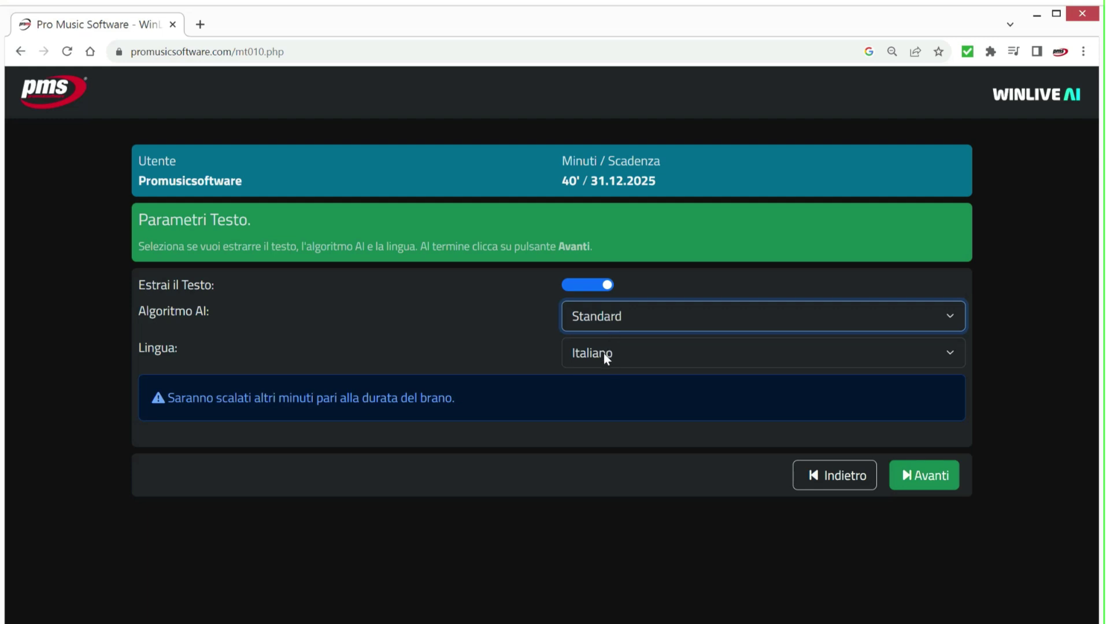
{"action": "left_click", "coordinate": [604, 353]}
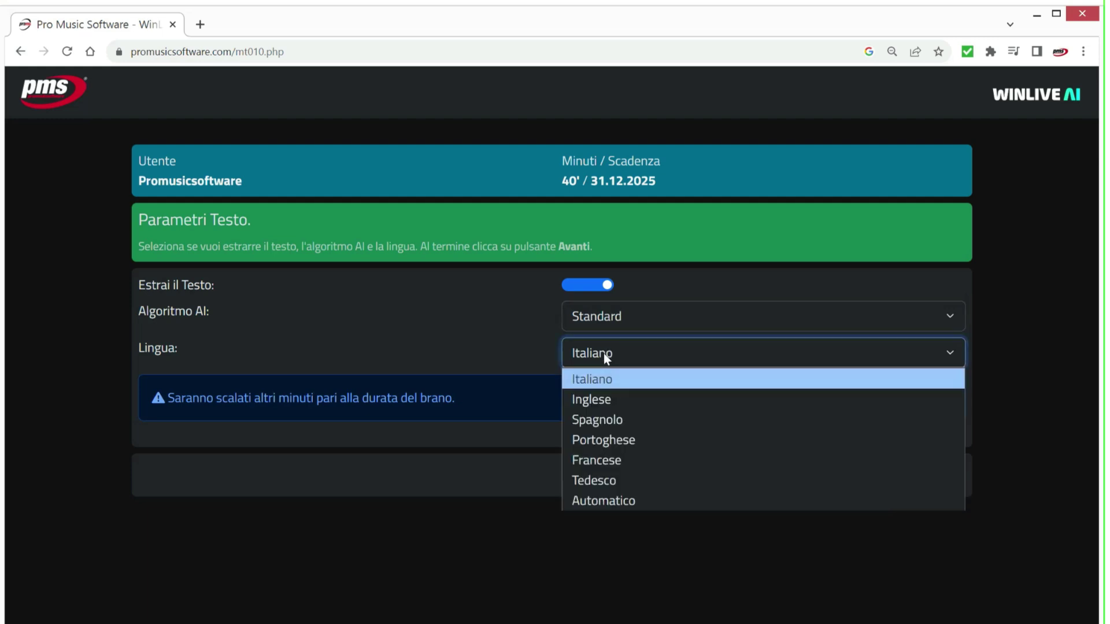
{"action": "left_click", "coordinate": [607, 408]}
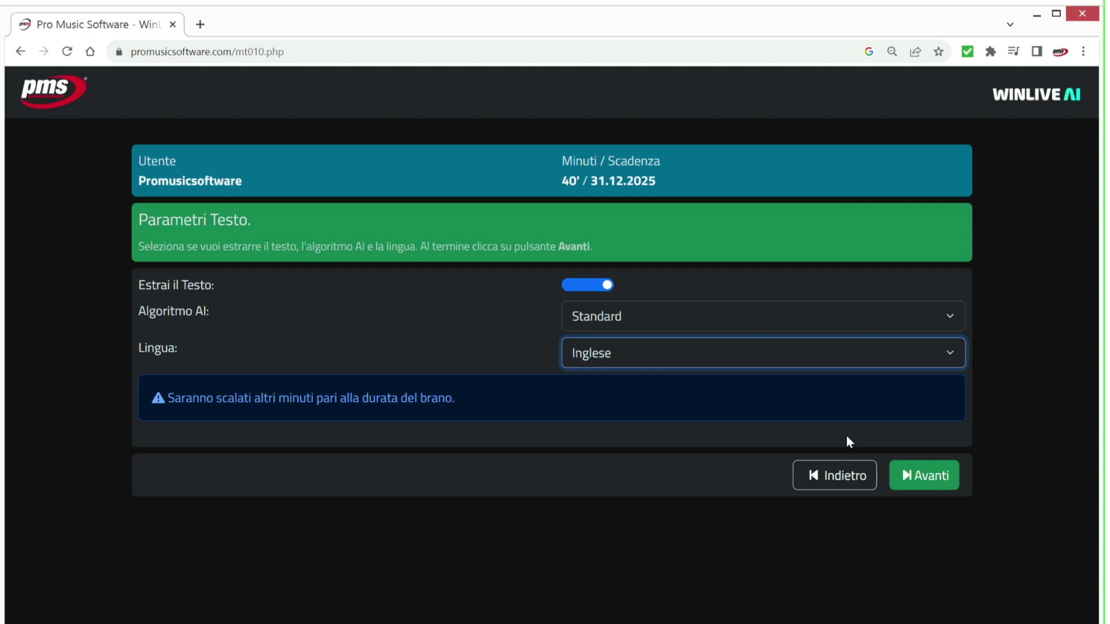
- Pass the summary and confirm AI processing of the instrumental track with lyrics
{"action": "left_click", "coordinate": [923, 478]}
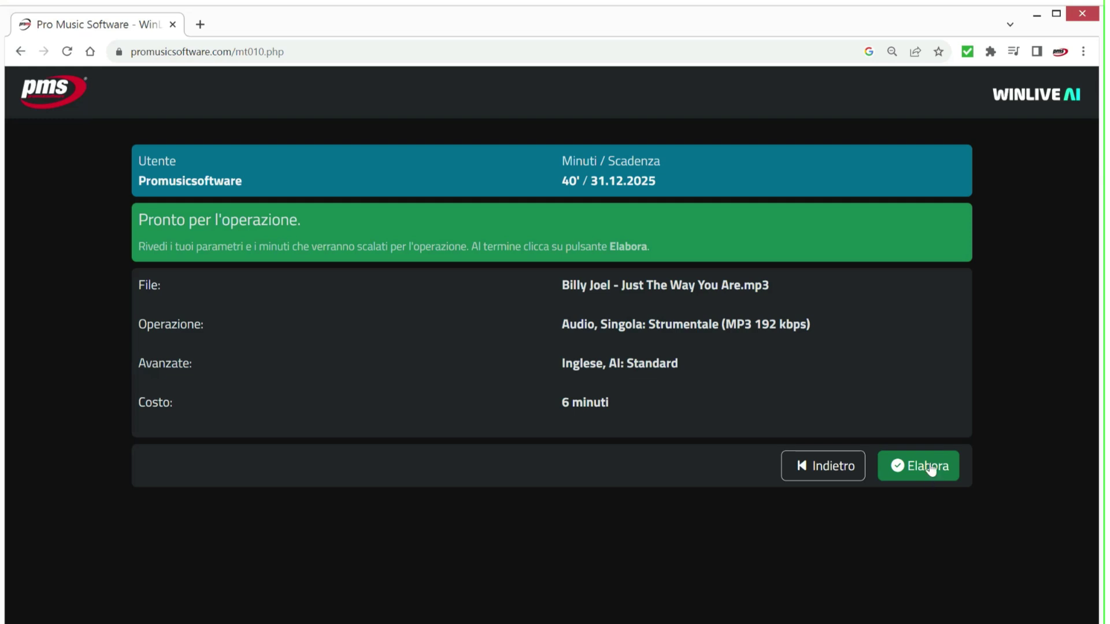
{"action": "left_click", "coordinate": [931, 470]}
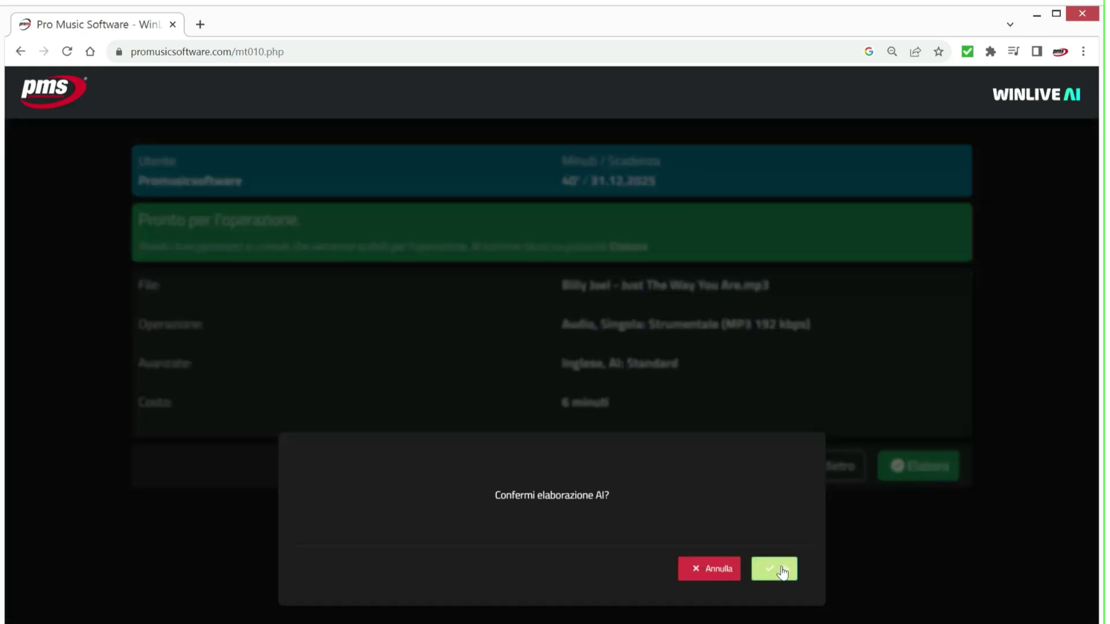
{"action": "left_click", "coordinate": [783, 573]}
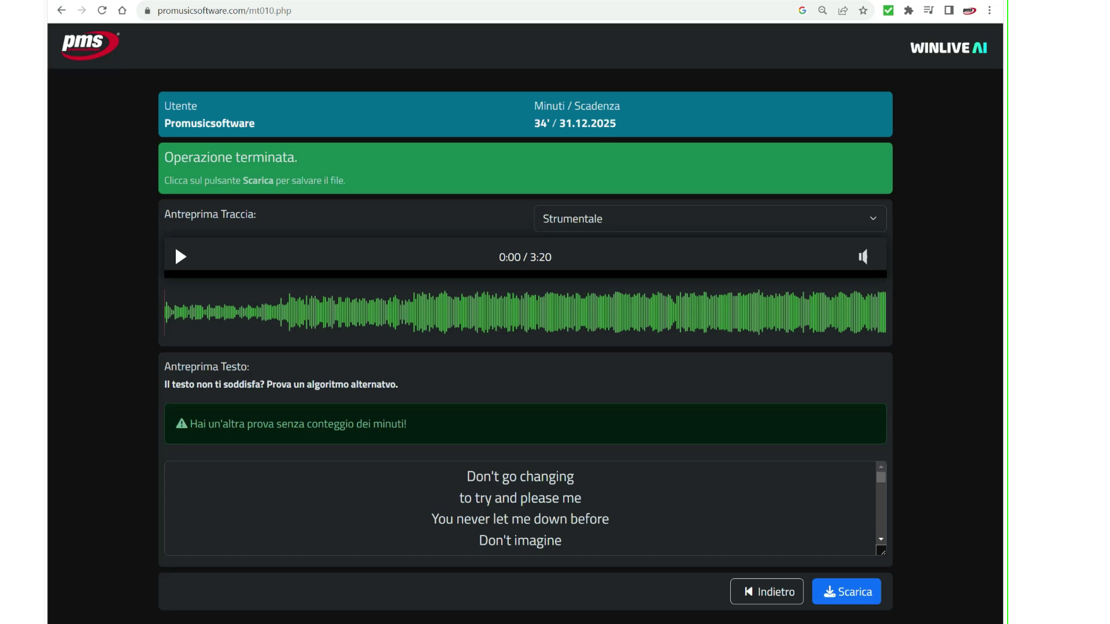
- Download the instrumental as Billy Joel - Just The Way You Are_no_vocals.mp3 into Songs
{"action": "left_click", "coordinate": [850, 591]}
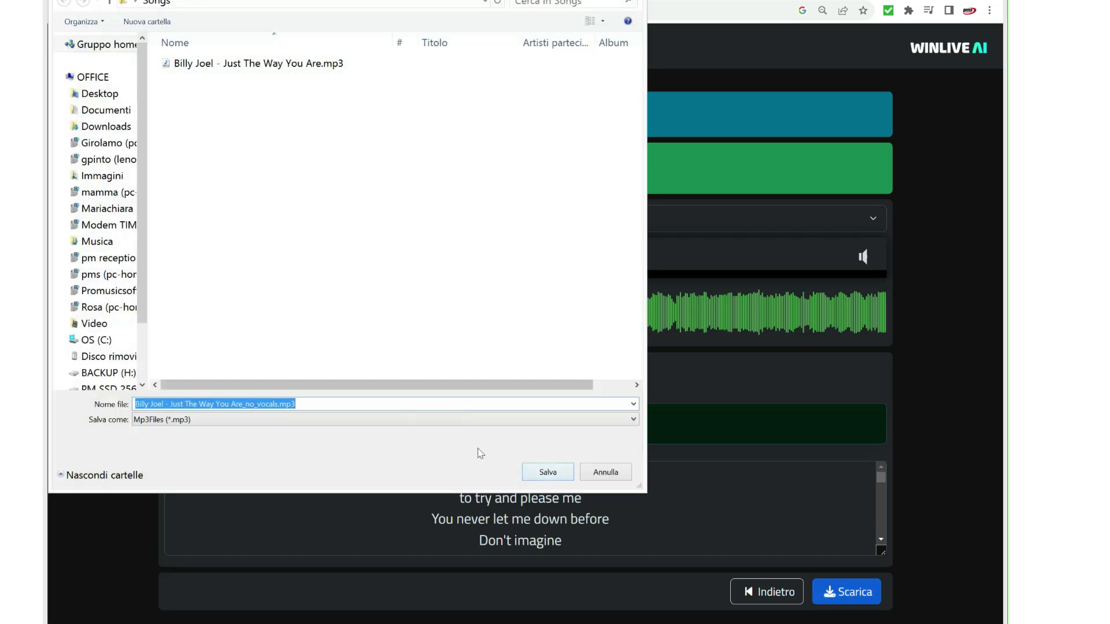
{"action": "left_click", "coordinate": [546, 472]}
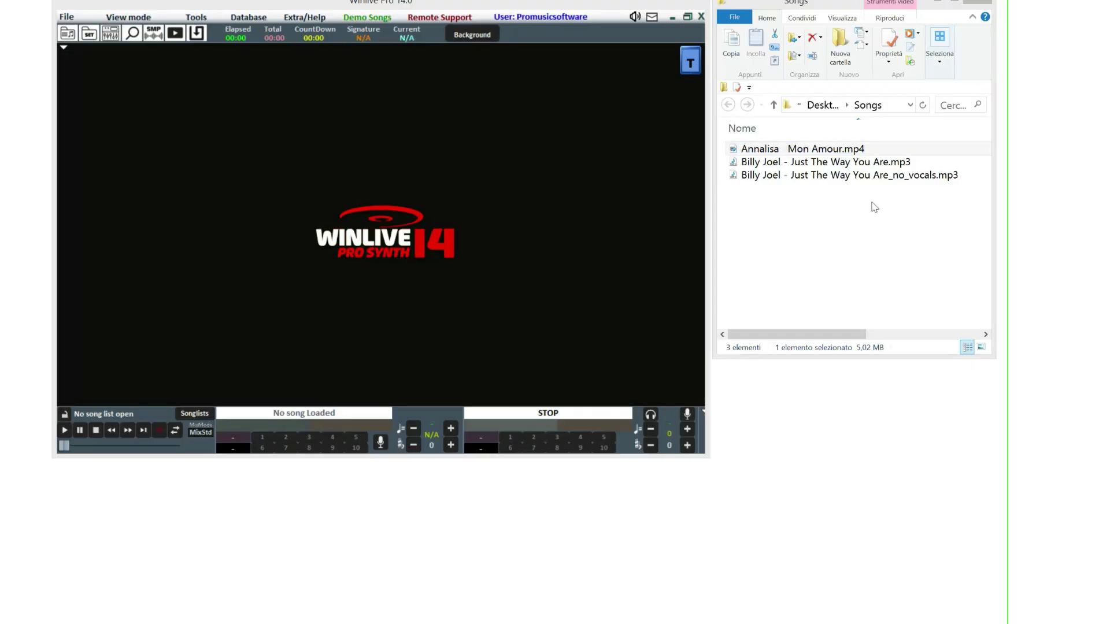
- Drag the _no_vocals.mp3 from the Songs folder into Winlive Pro 14, play it with lyrics, then stop
{"action": "left_click", "coordinate": [875, 207]}
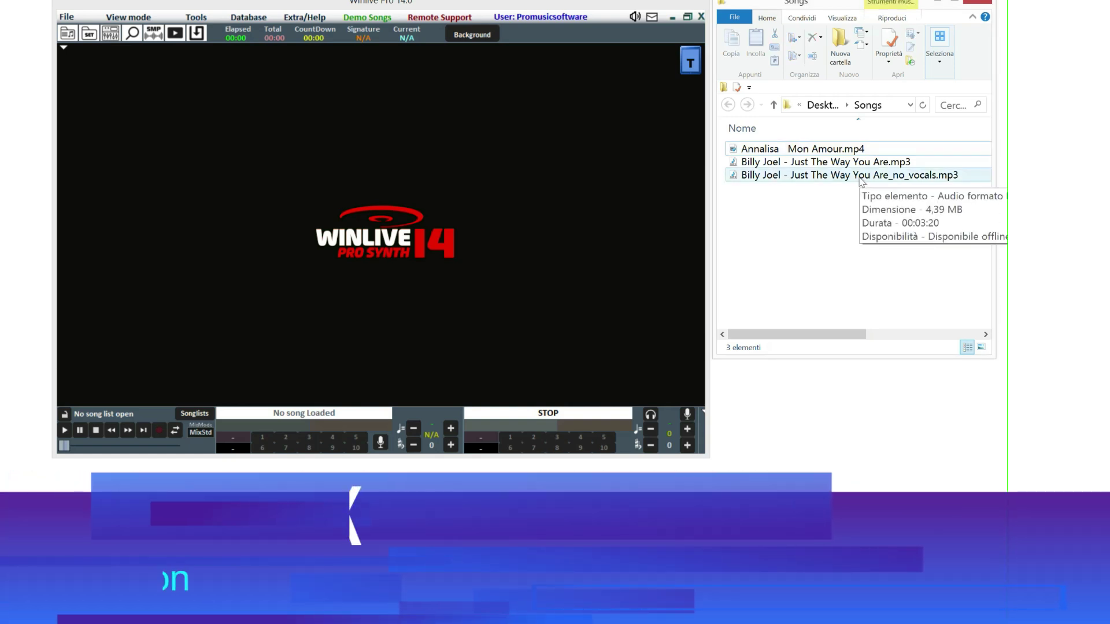
{"action": "left_click_drag", "start_coordinate": [860, 179], "coordinate": [405, 168]}
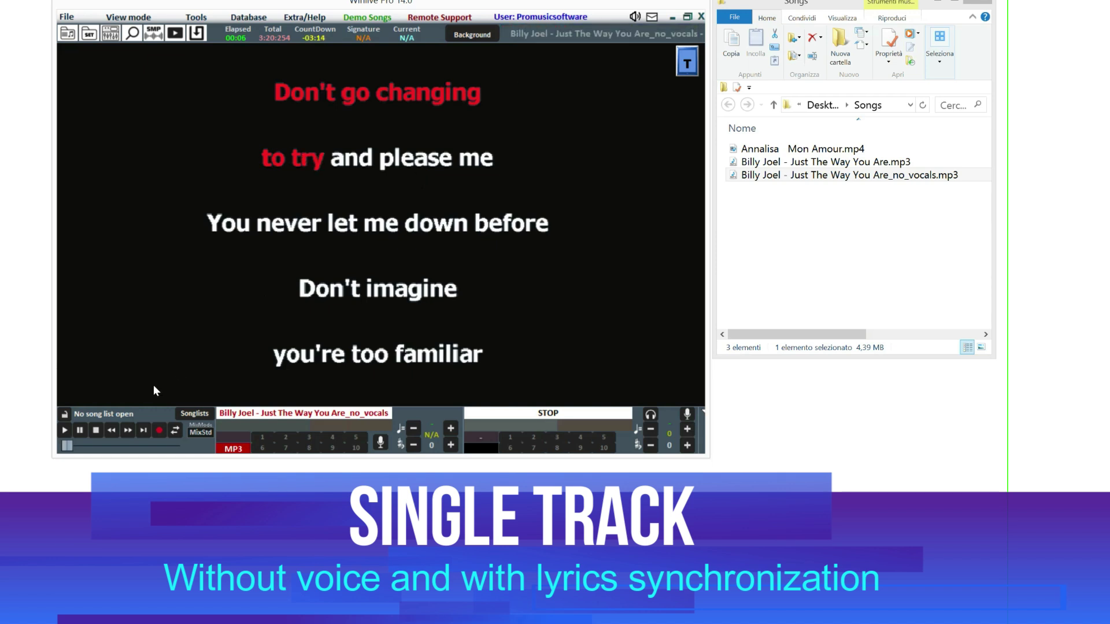
{"action": "left_click", "coordinate": [95, 430]}
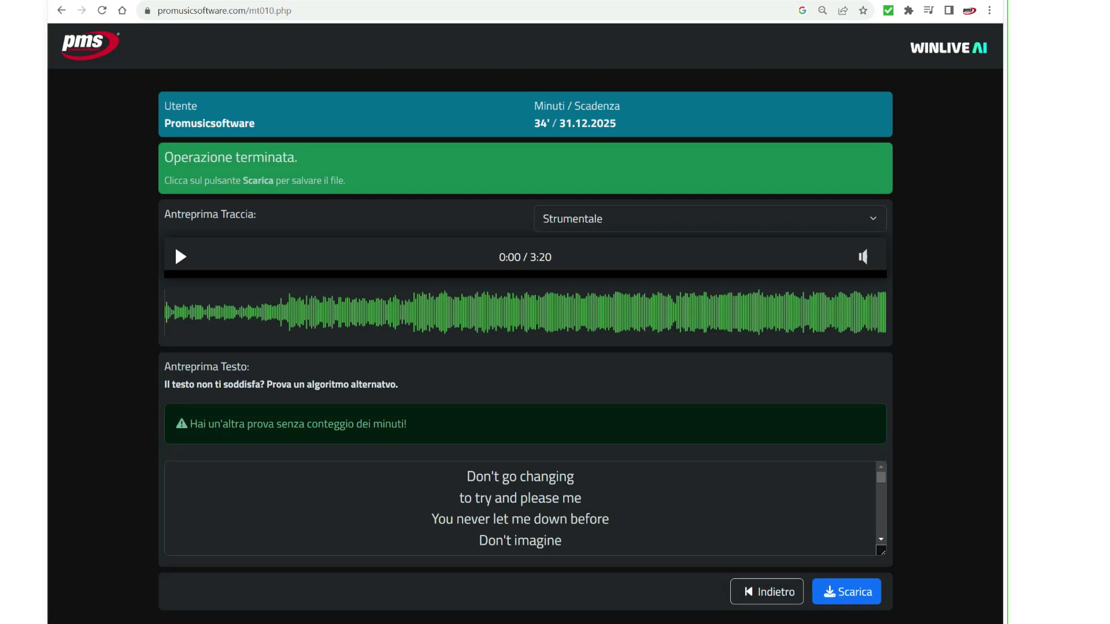
- Return to the extraction settings and choose 6-track extraction with Crea WMT enabled
{"action": "left_click", "coordinate": [767, 592]}
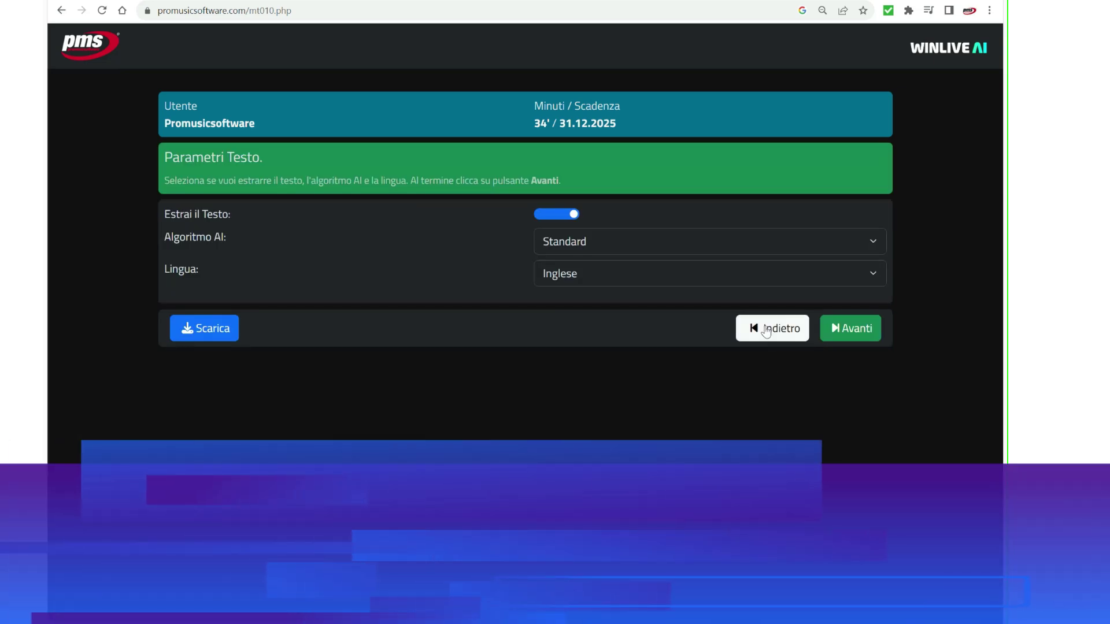
{"action": "left_click", "coordinate": [767, 333]}
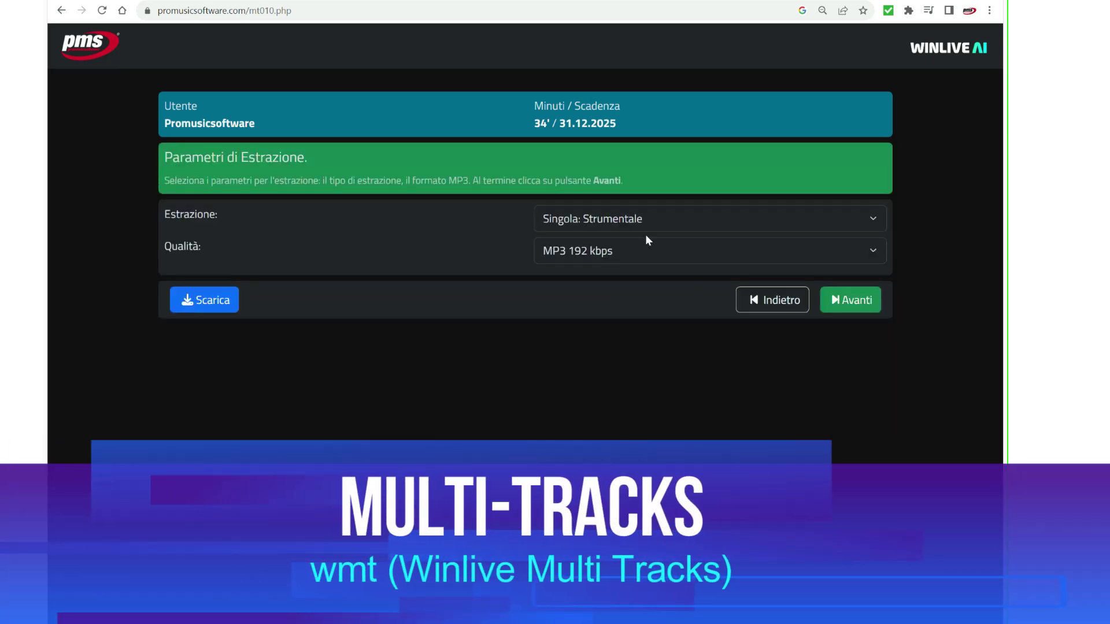
{"action": "left_click", "coordinate": [649, 227]}
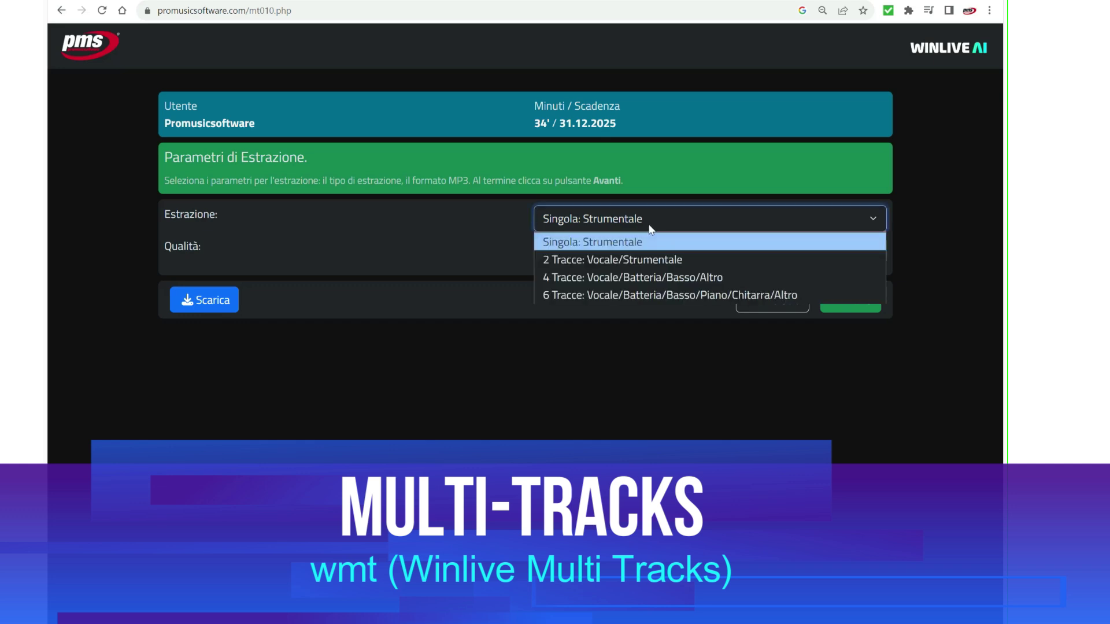
{"action": "left_click", "coordinate": [647, 296]}
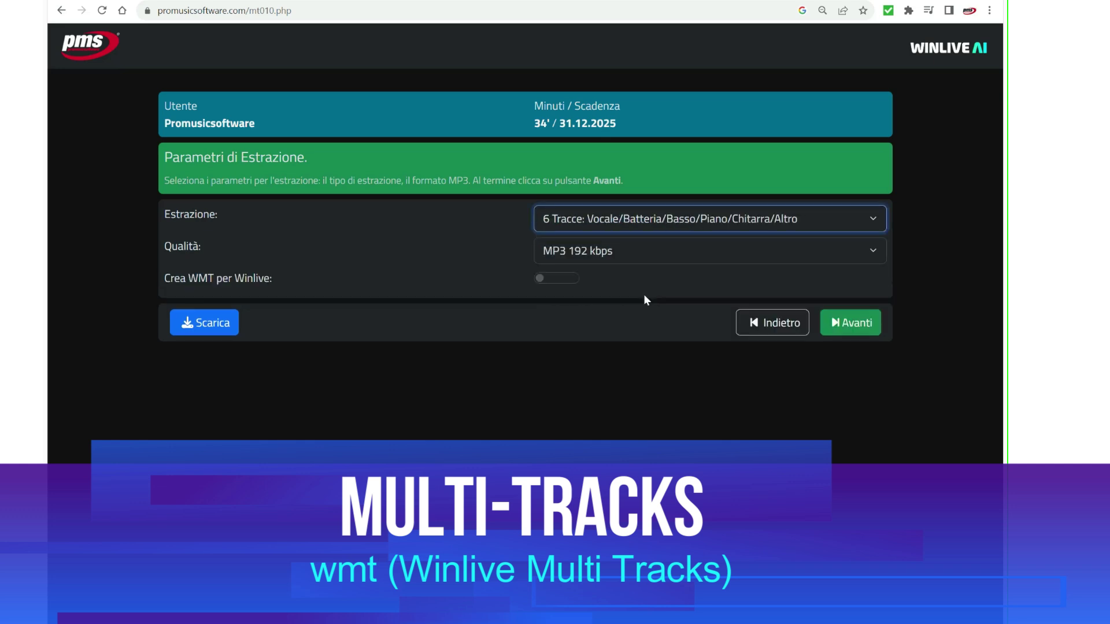
{"action": "left_click", "coordinate": [561, 277]}
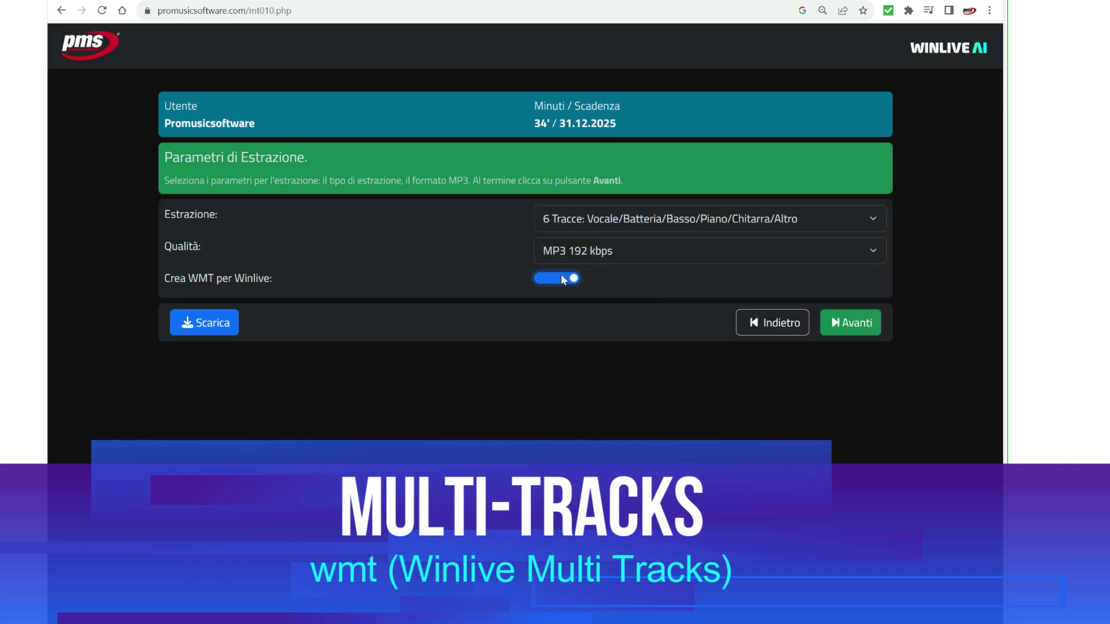
- Advance through the lyrics settings and summary, and confirm AI processing into six tracks
{"action": "left_click", "coordinate": [839, 322]}
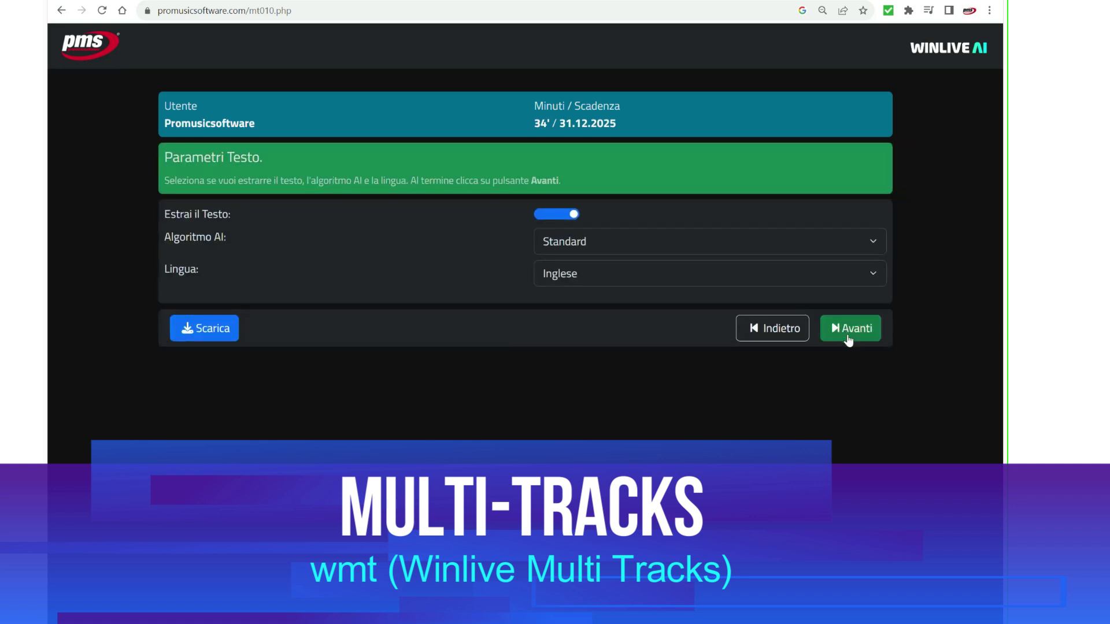
{"action": "left_click", "coordinate": [847, 338]}
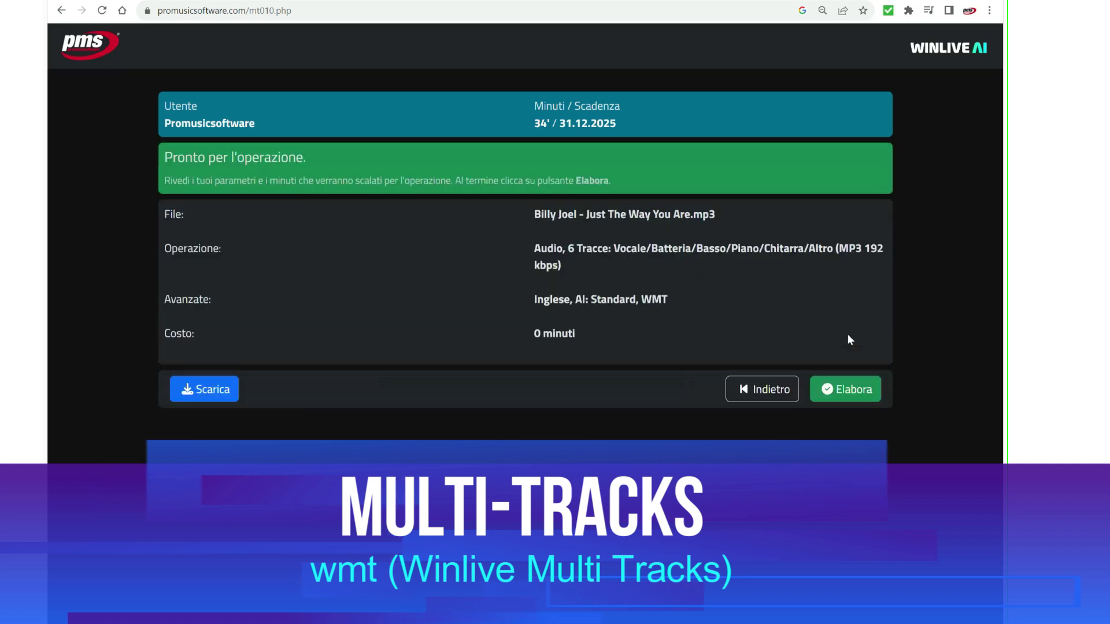
{"action": "left_click", "coordinate": [851, 390]}
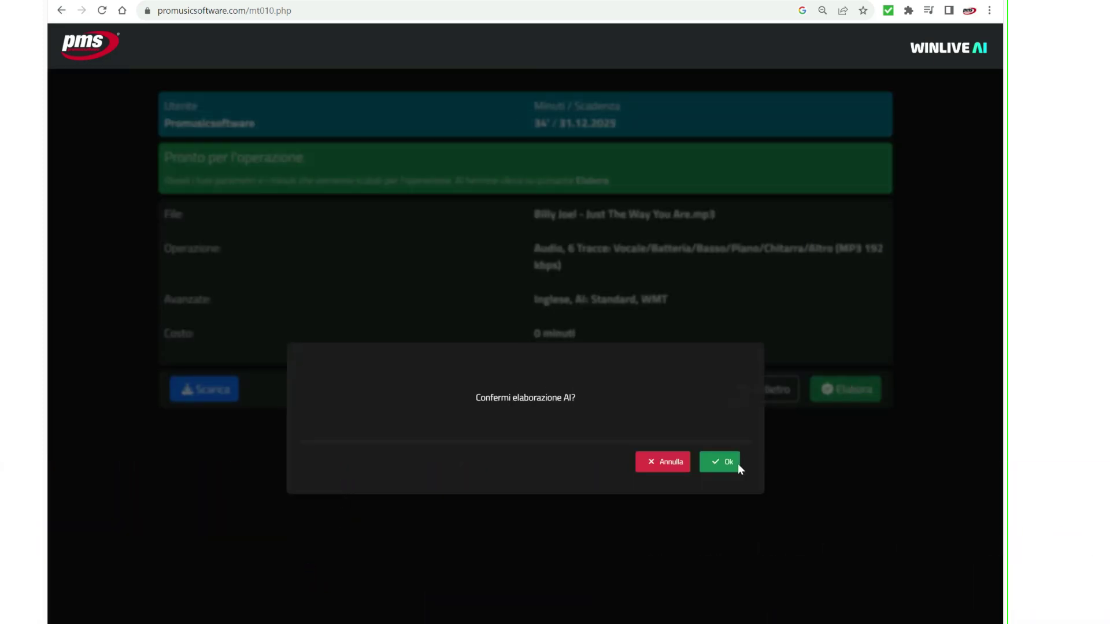
{"action": "left_click", "coordinate": [730, 467]}
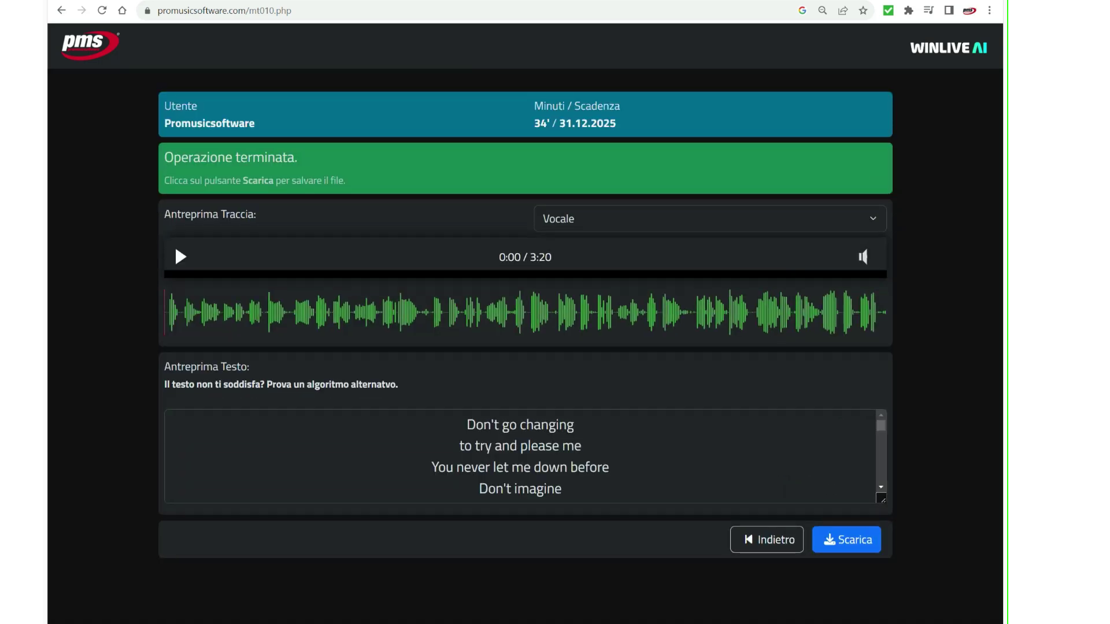
- Keep Vocale as the previewed track and save Billy Joel - Just The Way You Are.wmt into Songs
{"action": "left_click", "coordinate": [644, 228]}
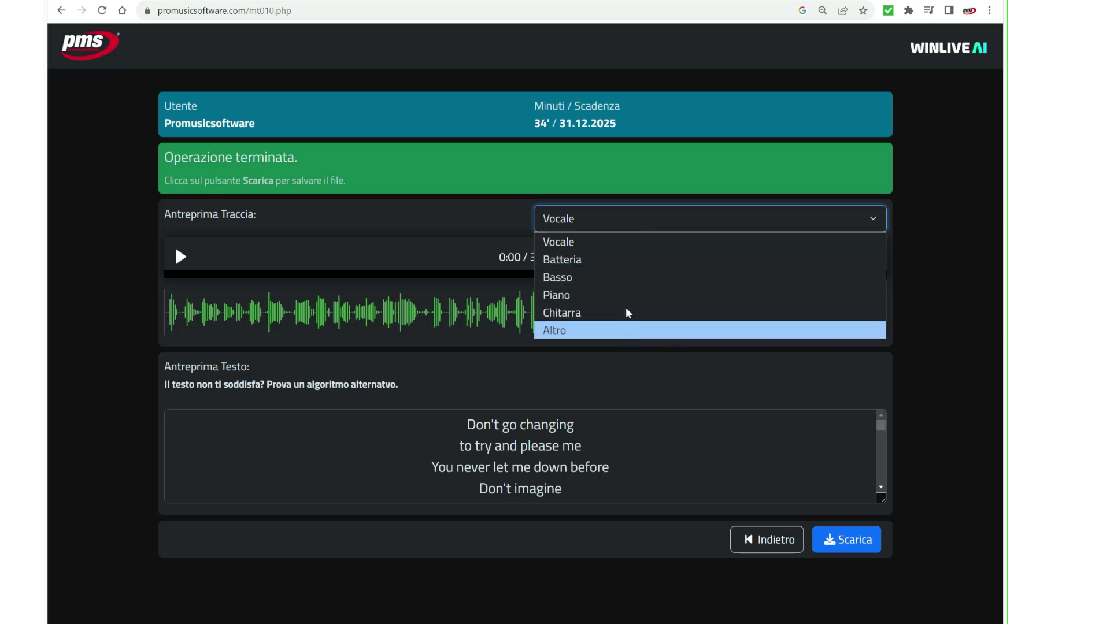
{"action": "left_click", "coordinate": [627, 243]}
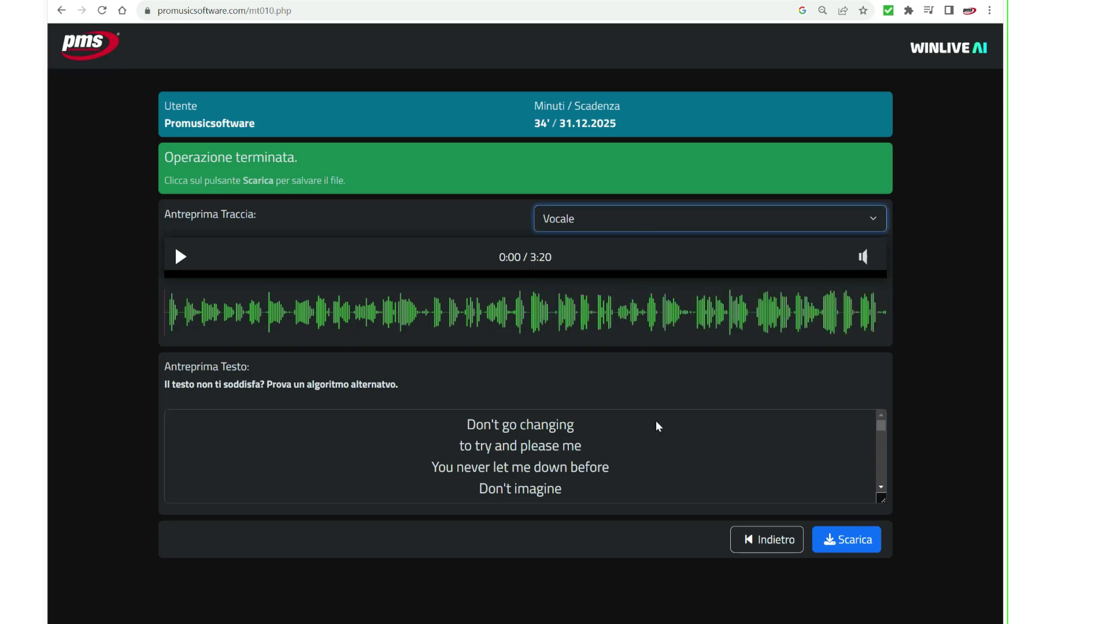
{"action": "left_click", "coordinate": [844, 535]}
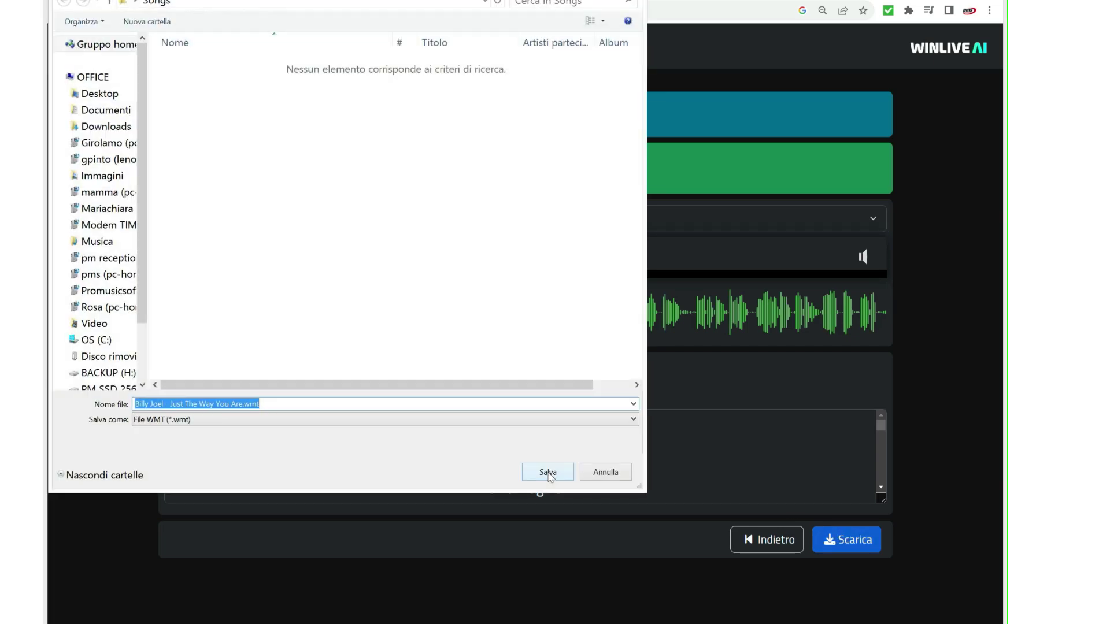
{"action": "left_click", "coordinate": [548, 473]}
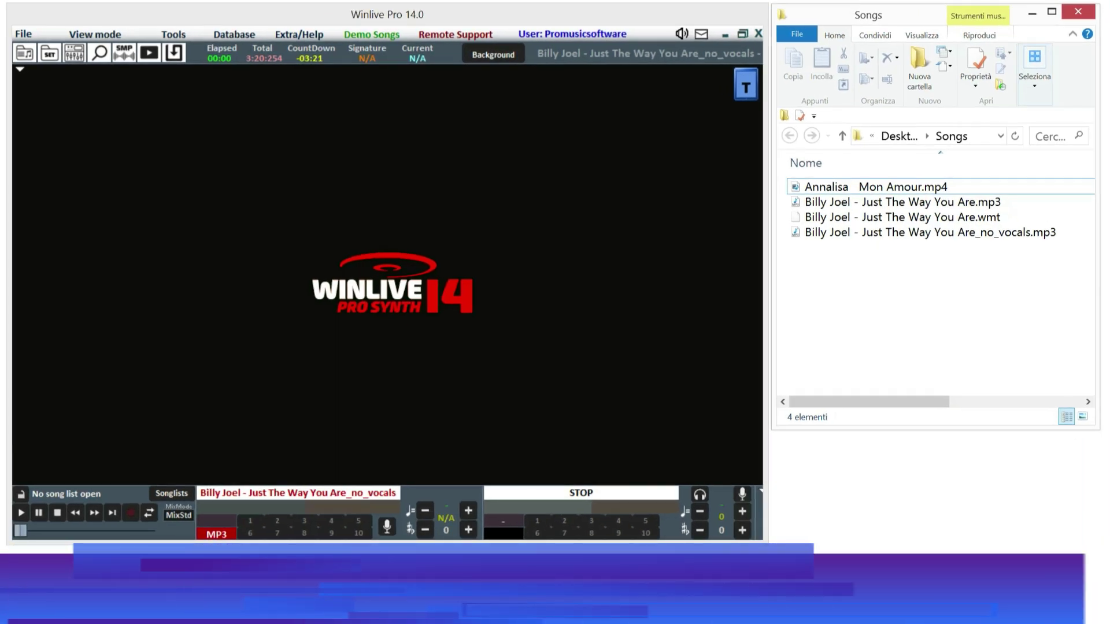
- Load the WMT into WinLive Pro, mute track 4, raise track 5 to 148 and set vocals to 19
{"action": "left_click_drag", "start_coordinate": [925, 218], "coordinate": [382, 230]}
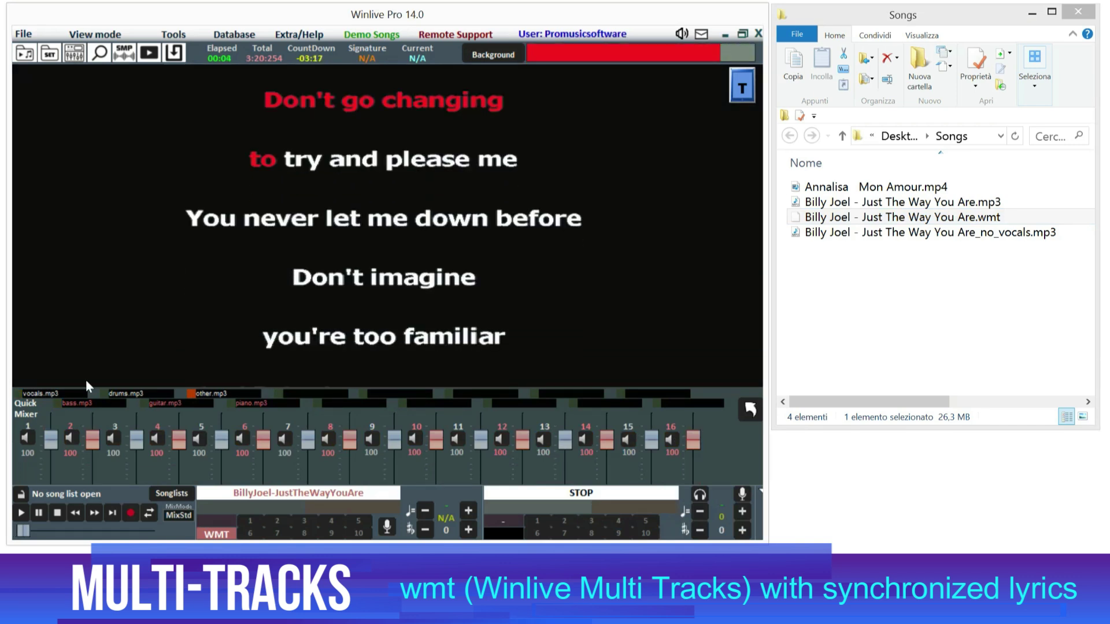
{"action": "mouse_move", "coordinate": [51, 440]}
{"action": "left_mouse_down"}
{"action": "mouse_move", "coordinate": [50, 478]}
{"action": "mouse_move", "coordinate": [61, 422]}
{"action": "mouse_move", "coordinate": [60, 439]}
{"action": "left_mouse_up"}
{"action": "left_click", "coordinate": [199, 442]}
{"action": "left_click", "coordinate": [198, 440]}
{"action": "left_click_drag", "start_coordinate": [223, 440], "coordinate": [223, 422]}
{"action": "left_click", "coordinate": [157, 440]}
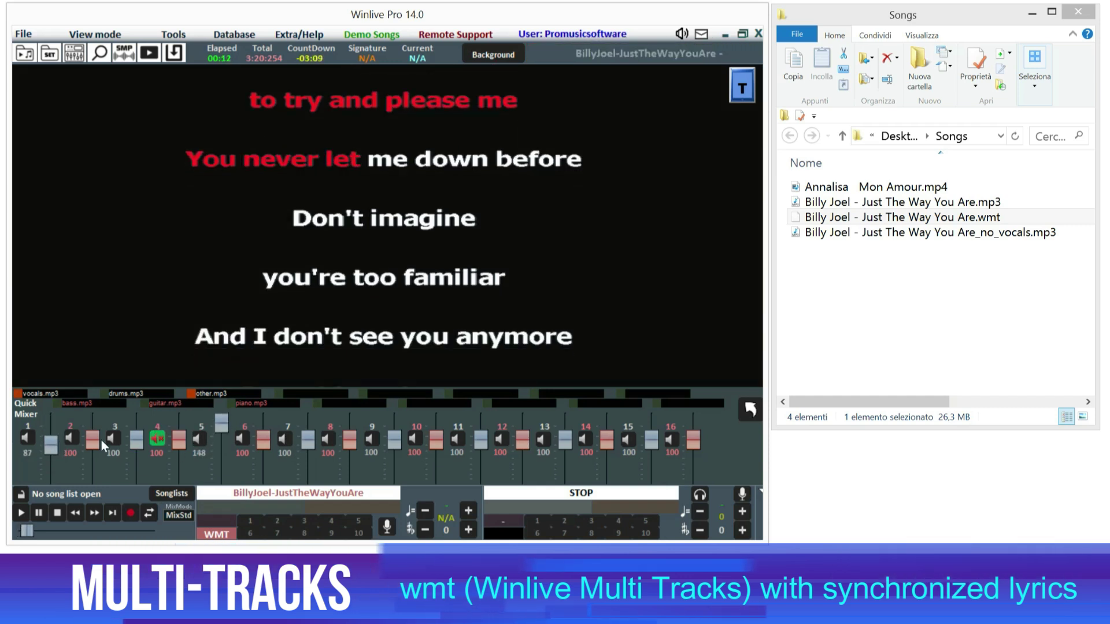
{"action": "left_click_drag", "start_coordinate": [58, 442], "coordinate": [51, 469]}
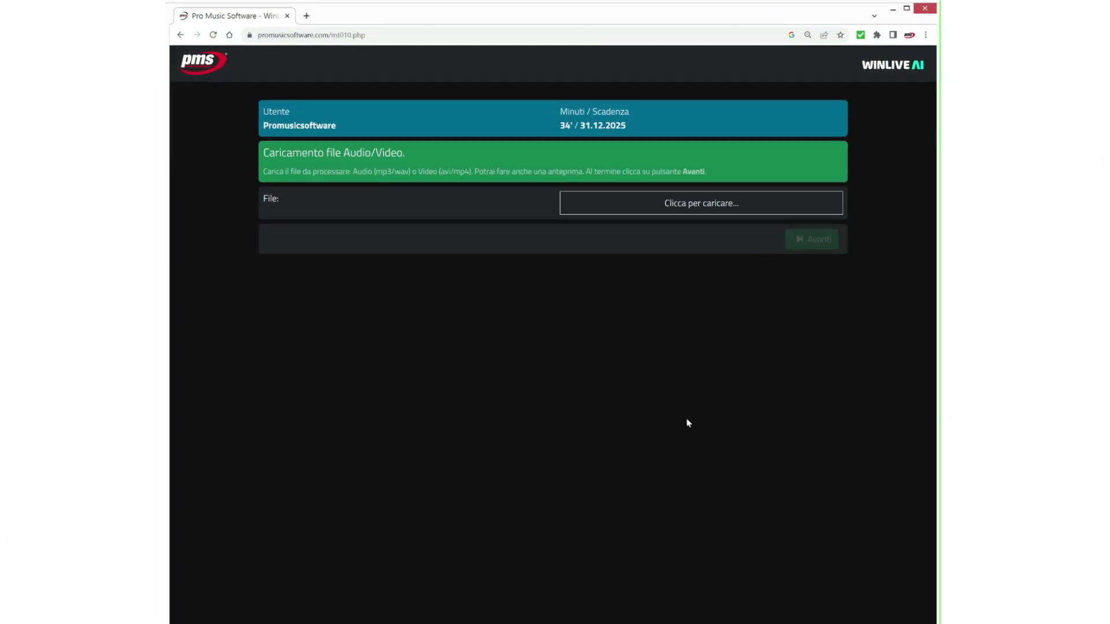
- Upload Annalisa Mon Amour.mp4, play its preview, and continue to the video operation choice
{"action": "left_click", "coordinate": [664, 193]}
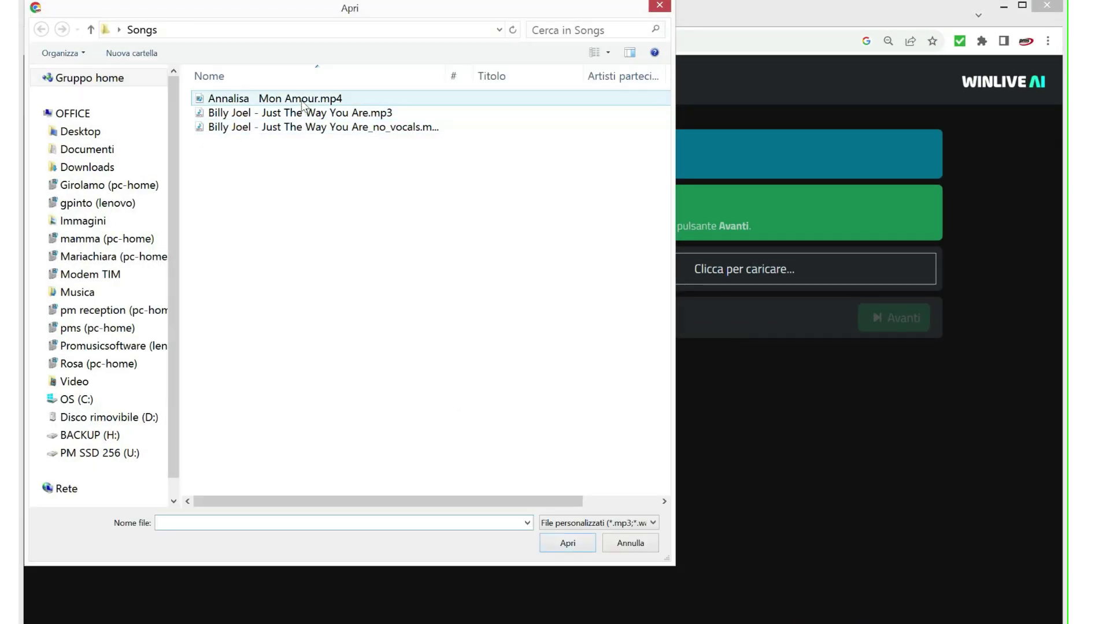
{"action": "double_click", "coordinate": [300, 102]}
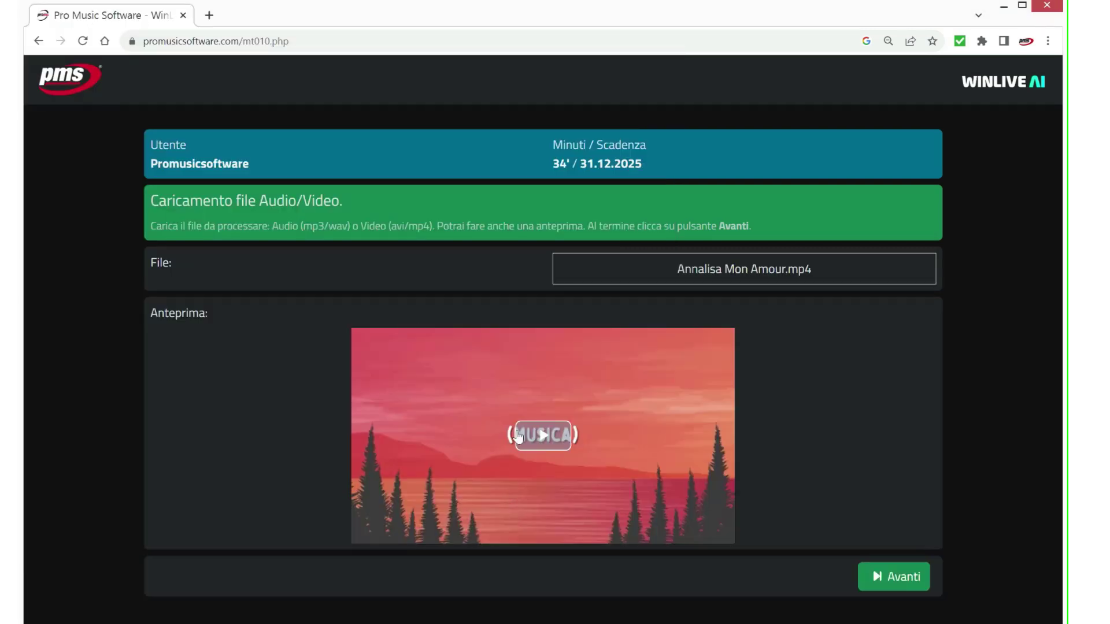
{"action": "left_click", "coordinate": [518, 437]}
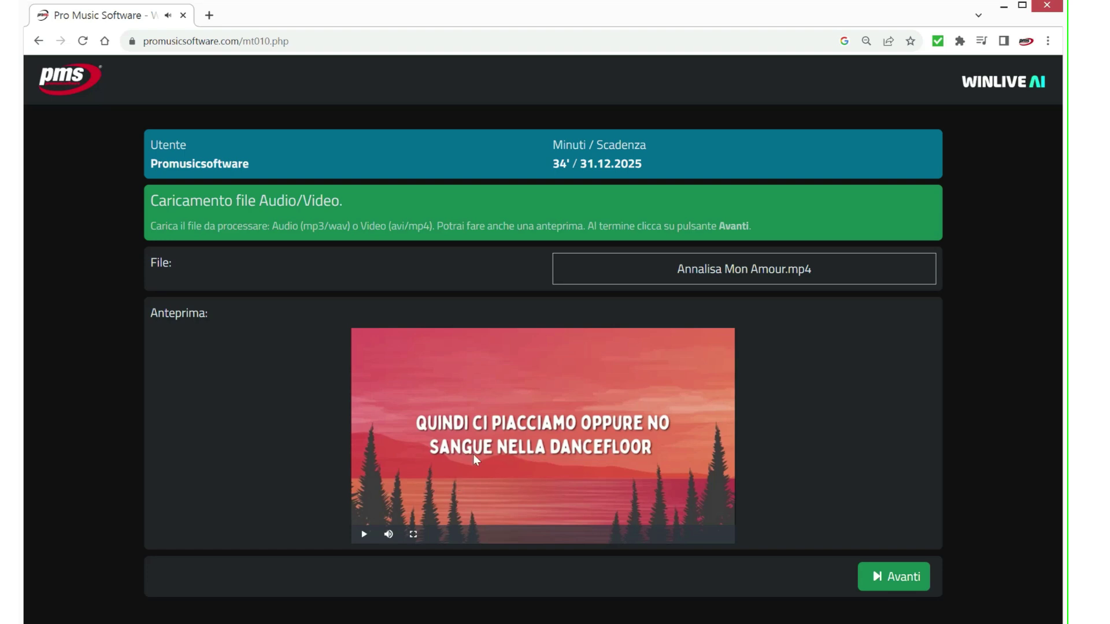
{"action": "left_click", "coordinate": [888, 579]}
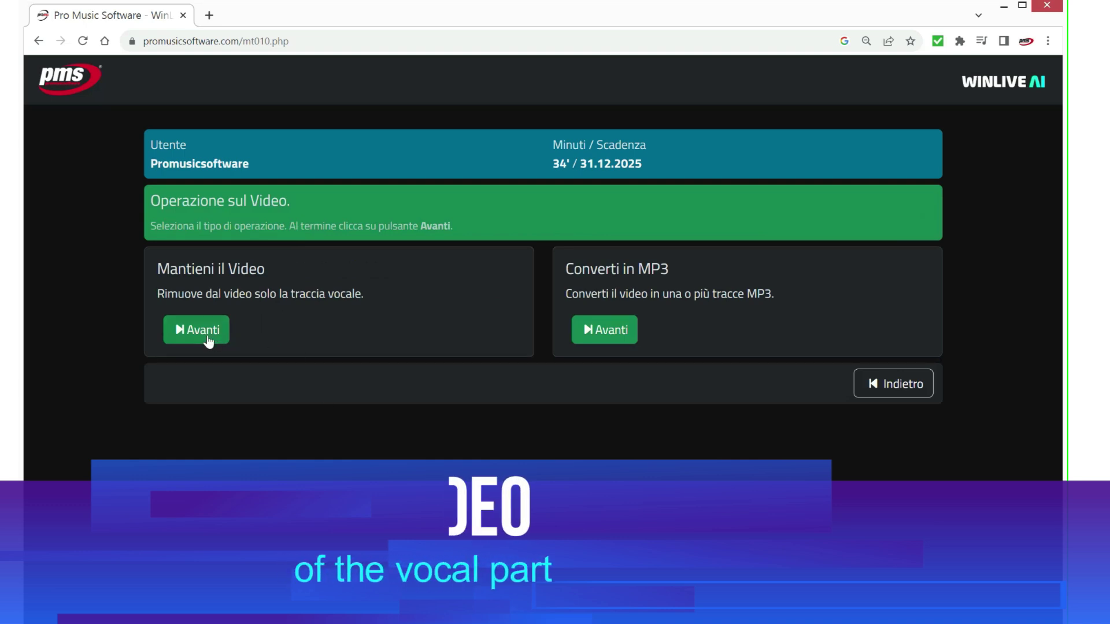
- Keep the Mon Amour video, strip its vocals, and save the MP4 into Songs
{"action": "left_click", "coordinate": [207, 337]}
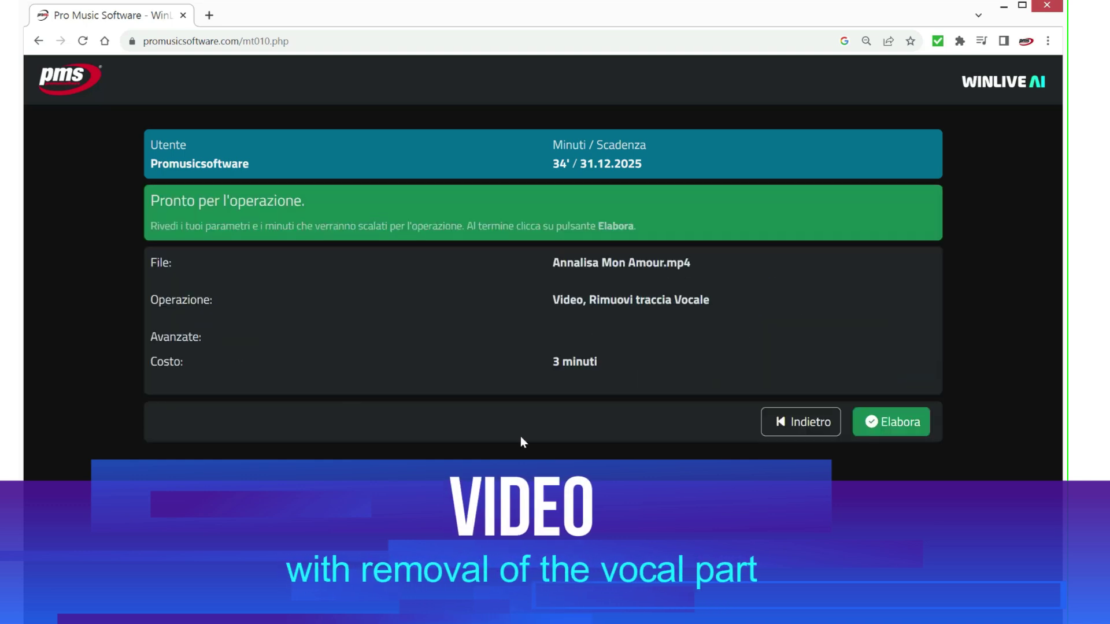
{"action": "left_click", "coordinate": [887, 421]}
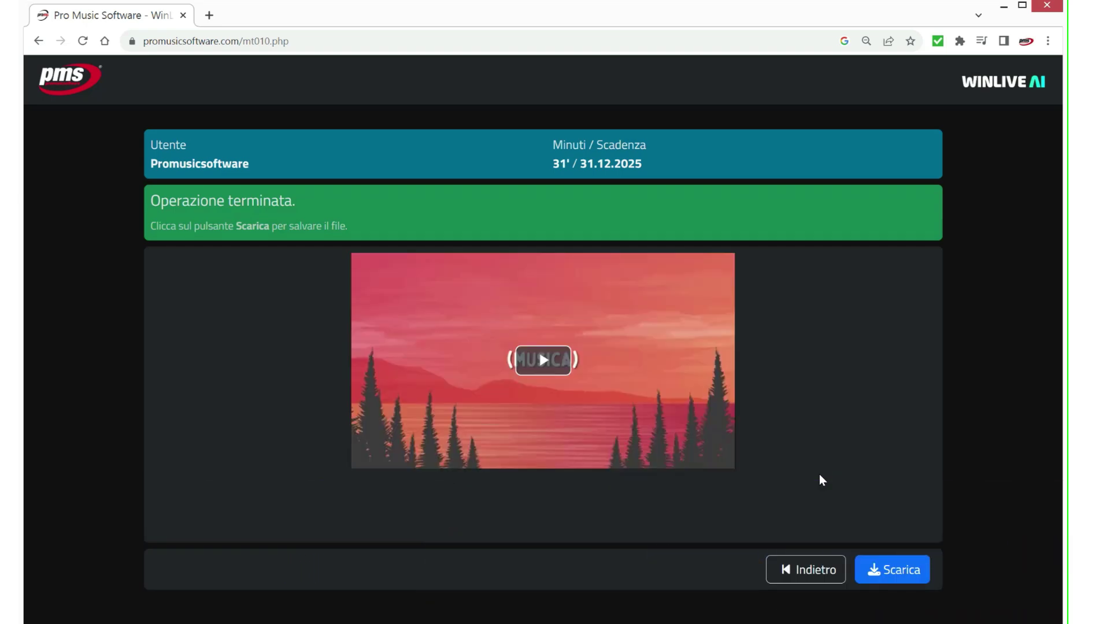
{"action": "left_click", "coordinate": [897, 574]}
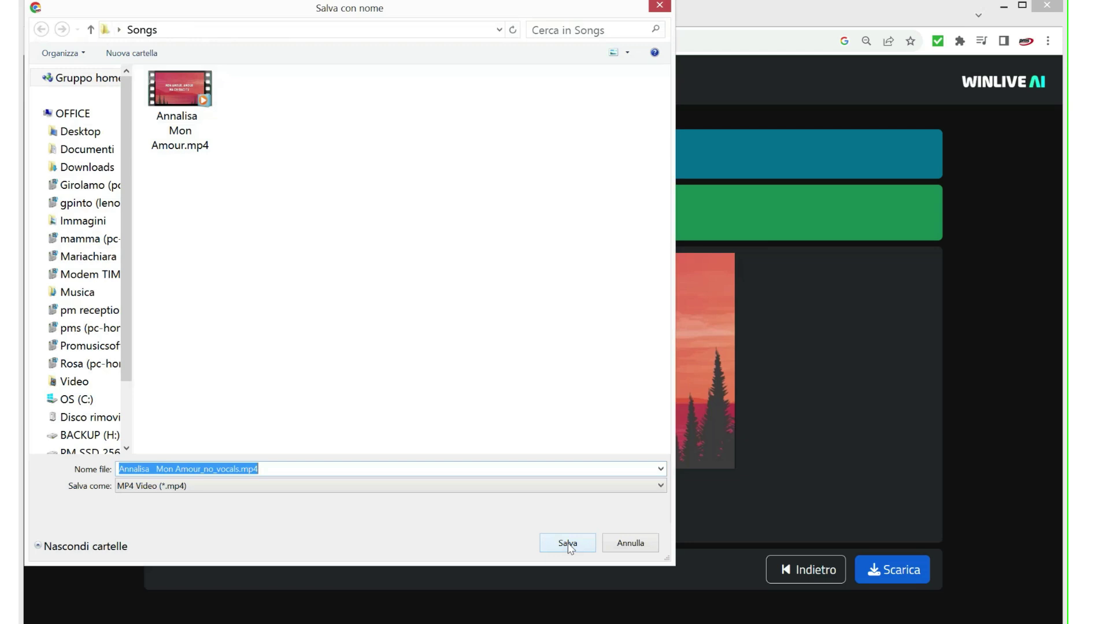
{"action": "left_click", "coordinate": [568, 543]}
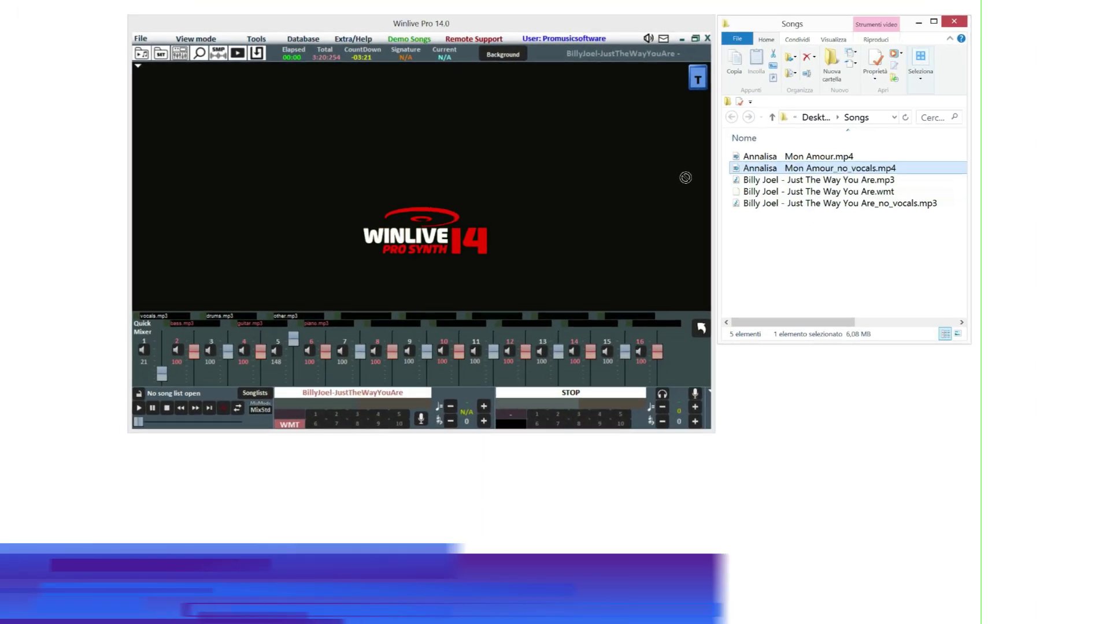
- Load Annalisa Mon Amour_no_vocals.mp4 into the WinLive Pro video area
{"action": "mouse_move", "coordinate": [685, 178]}
{"action": "left_mouse_down"}
{"action": "mouse_move", "coordinate": [509, 202]}
{"action": "mouse_move", "coordinate": [501, 224]}
{"action": "left_mouse_up"}
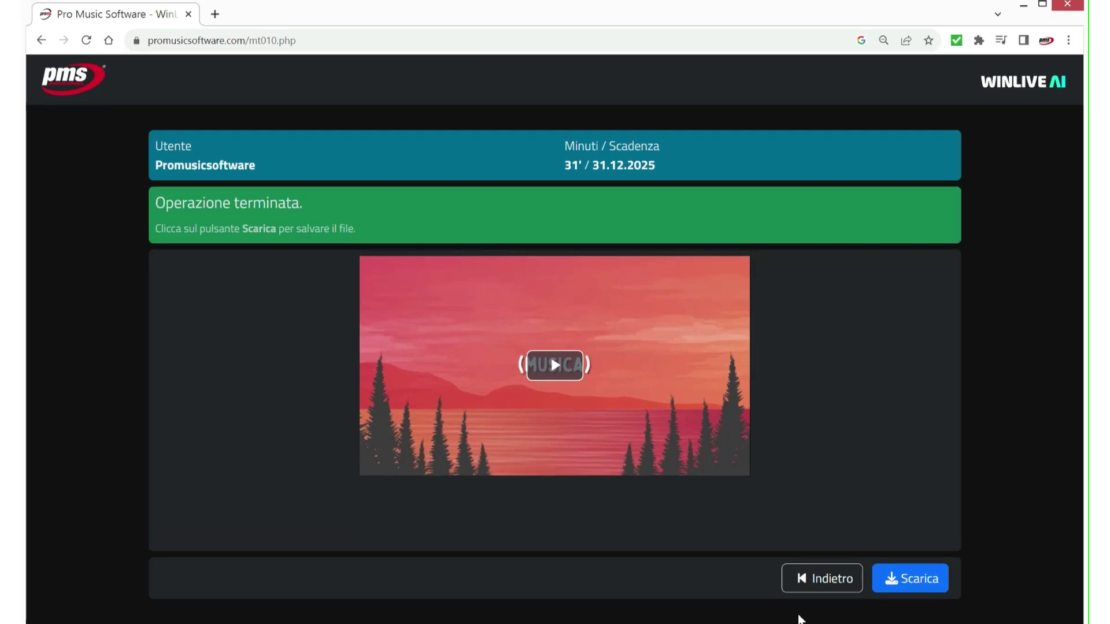
- Convert Mon Amour to a 192 kbps instrumental MP3 with lyrics extraction enabled
{"action": "left_click", "coordinate": [798, 580]}
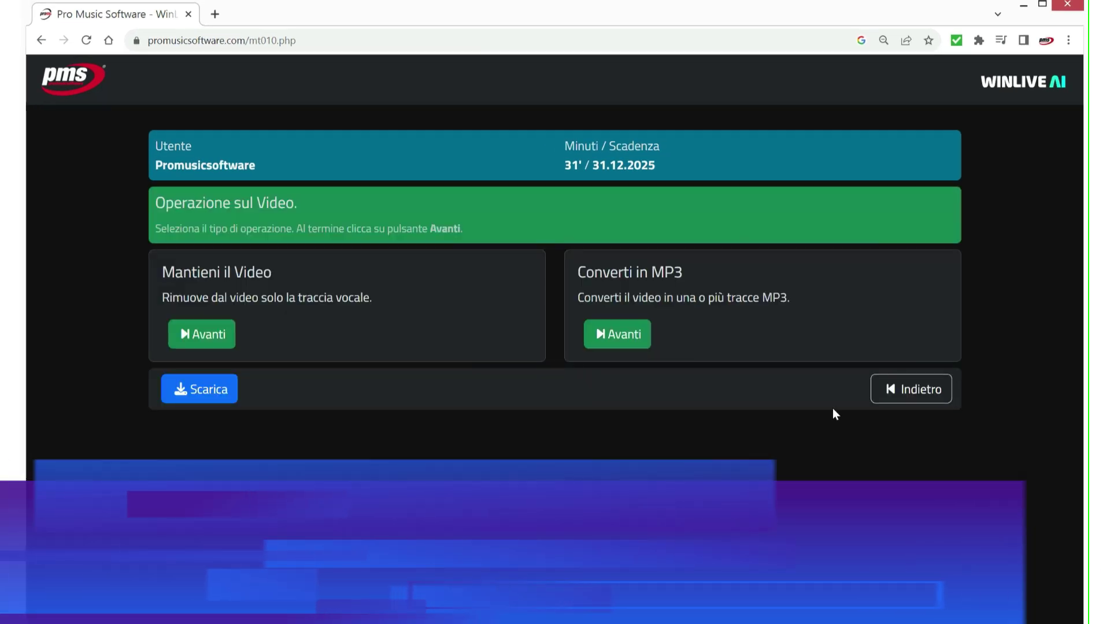
{"action": "left_click", "coordinate": [620, 332]}
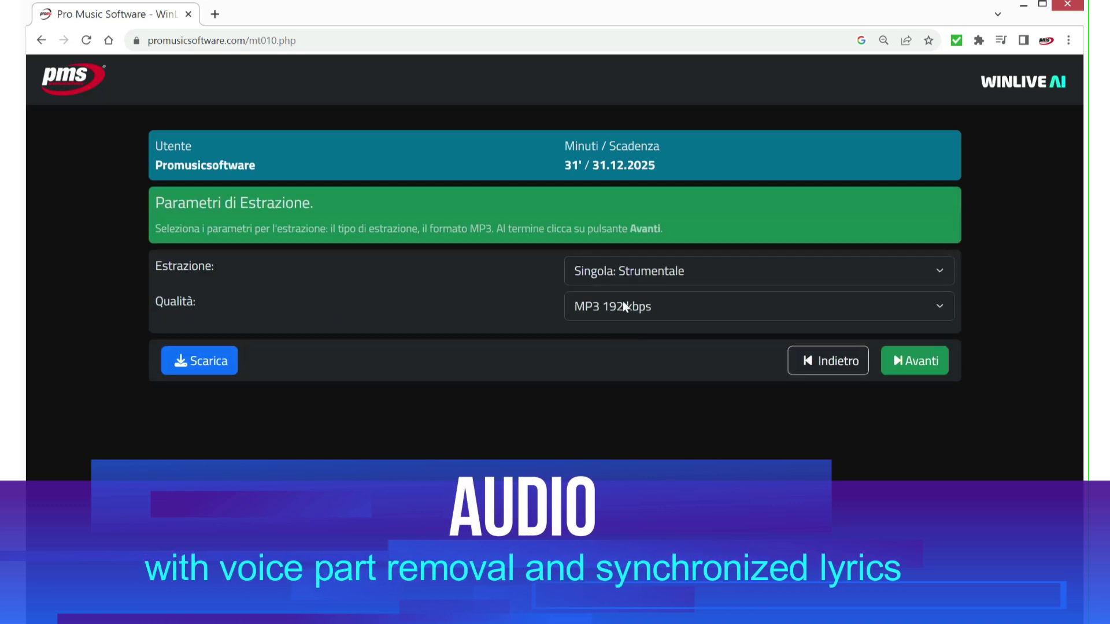
{"action": "left_click", "coordinate": [920, 364]}
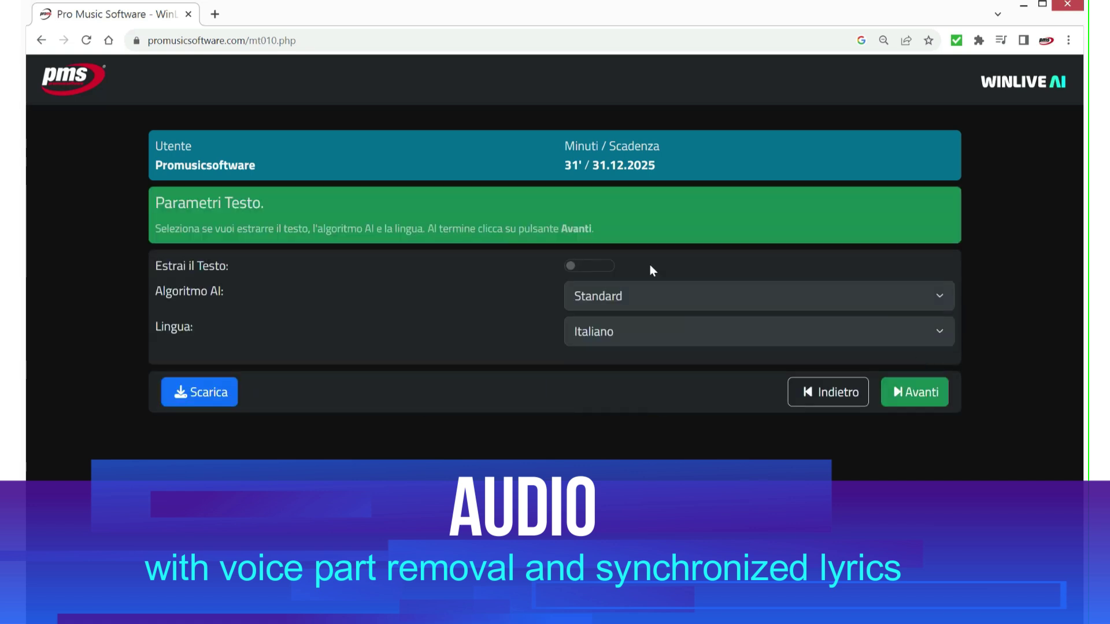
{"action": "left_click", "coordinate": [607, 271]}
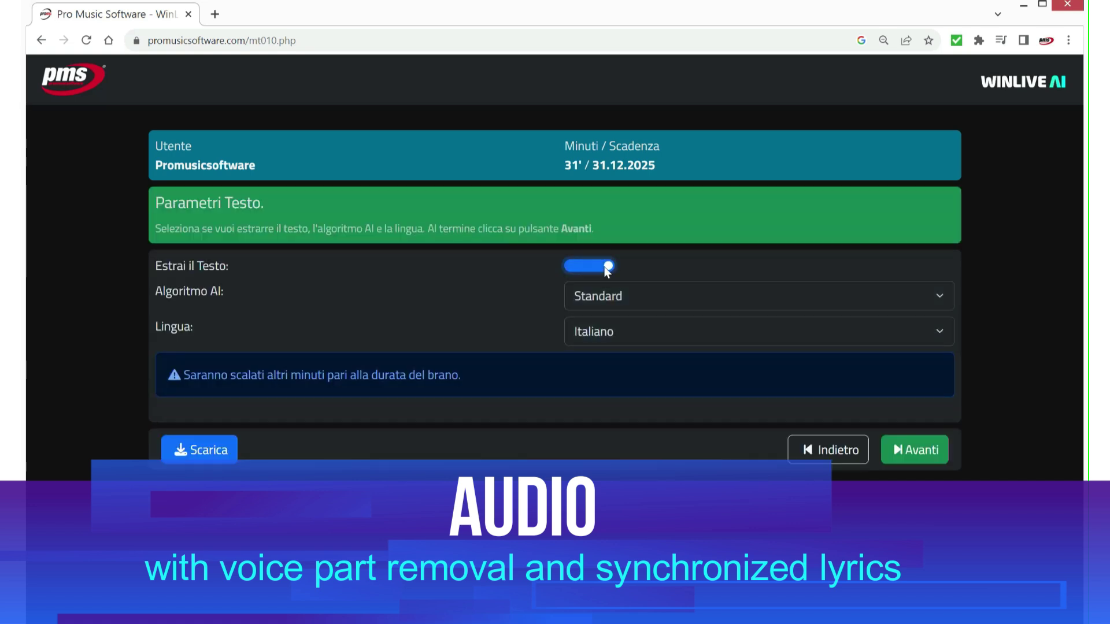
{"action": "left_click", "coordinate": [921, 455]}
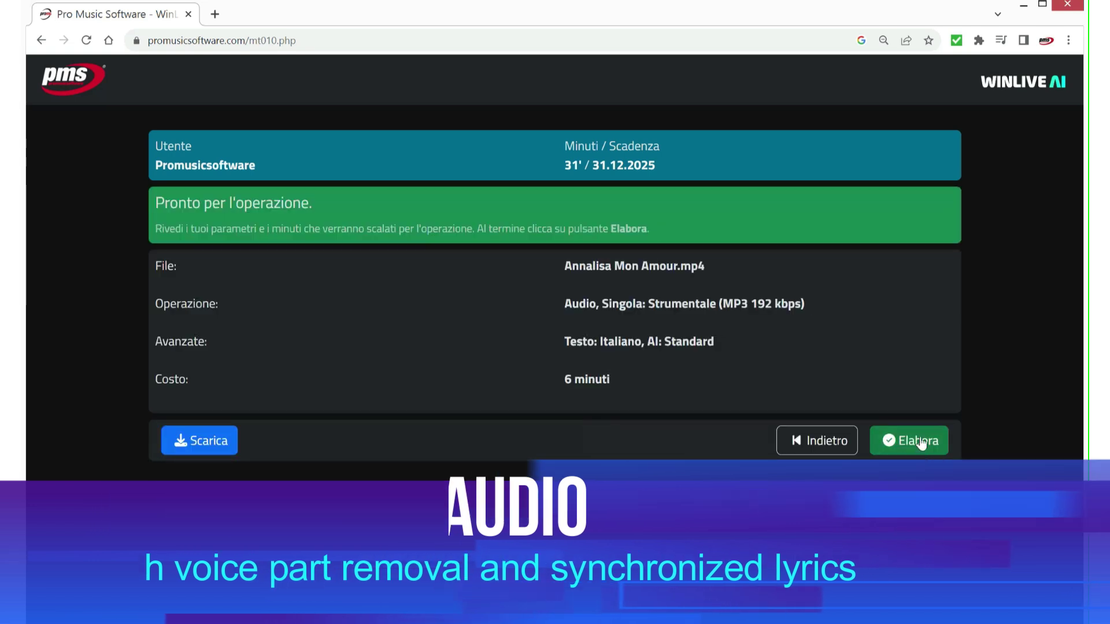
{"action": "left_click", "coordinate": [921, 442]}
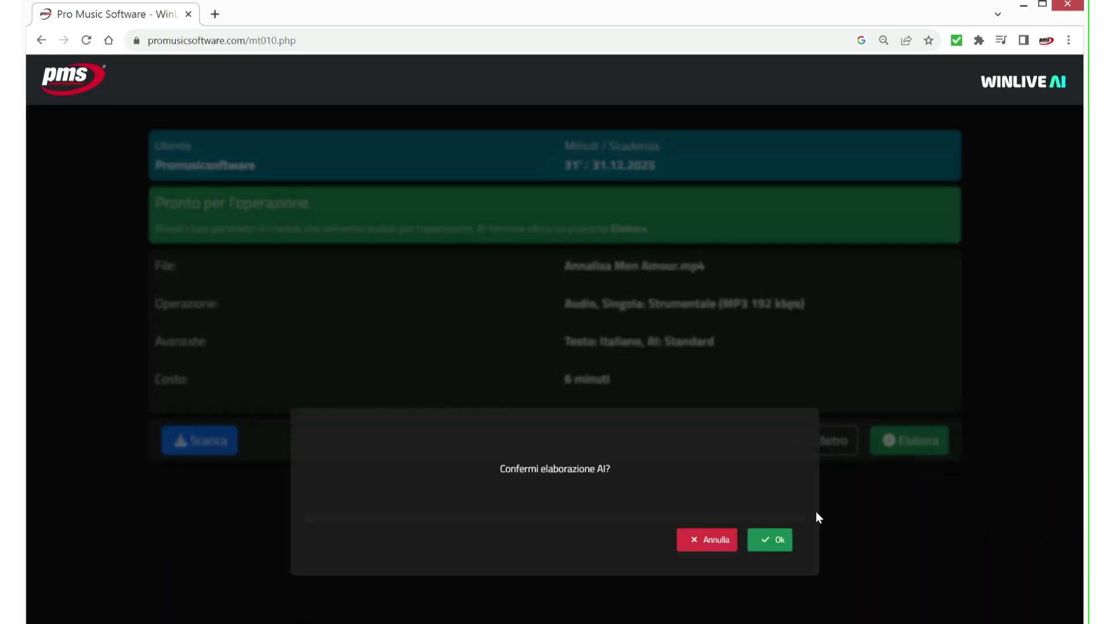
{"action": "left_click", "coordinate": [780, 540]}
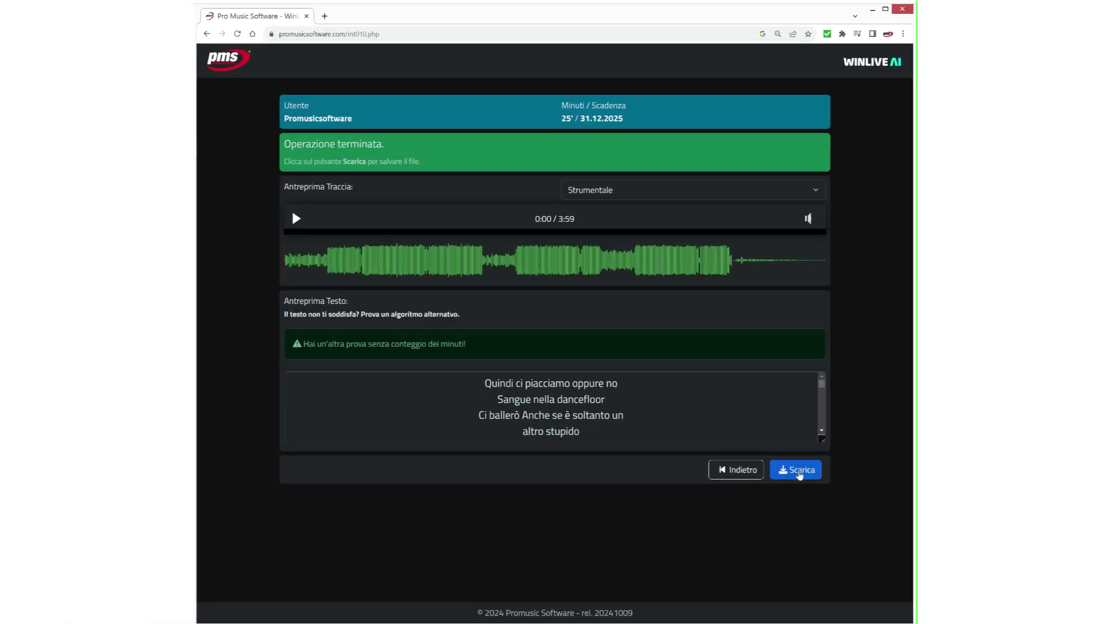
- Download Annalisa Mon Amour_no_vocals.mp3 and save it in the Songs folder
{"action": "left_click", "coordinate": [813, 504]}
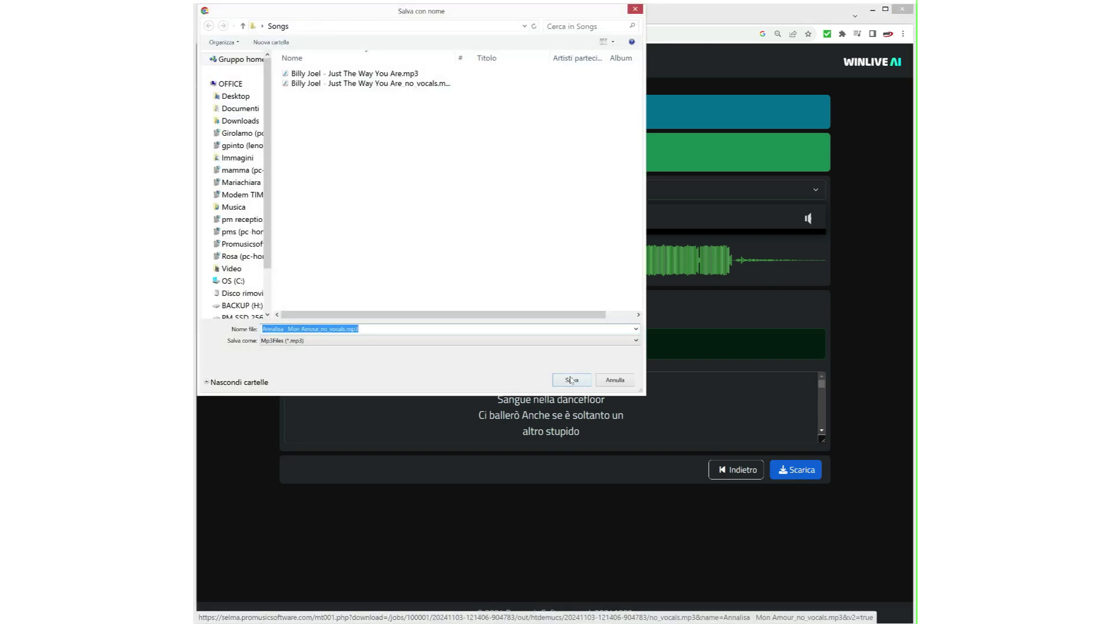
{"action": "left_click", "coordinate": [572, 380]}
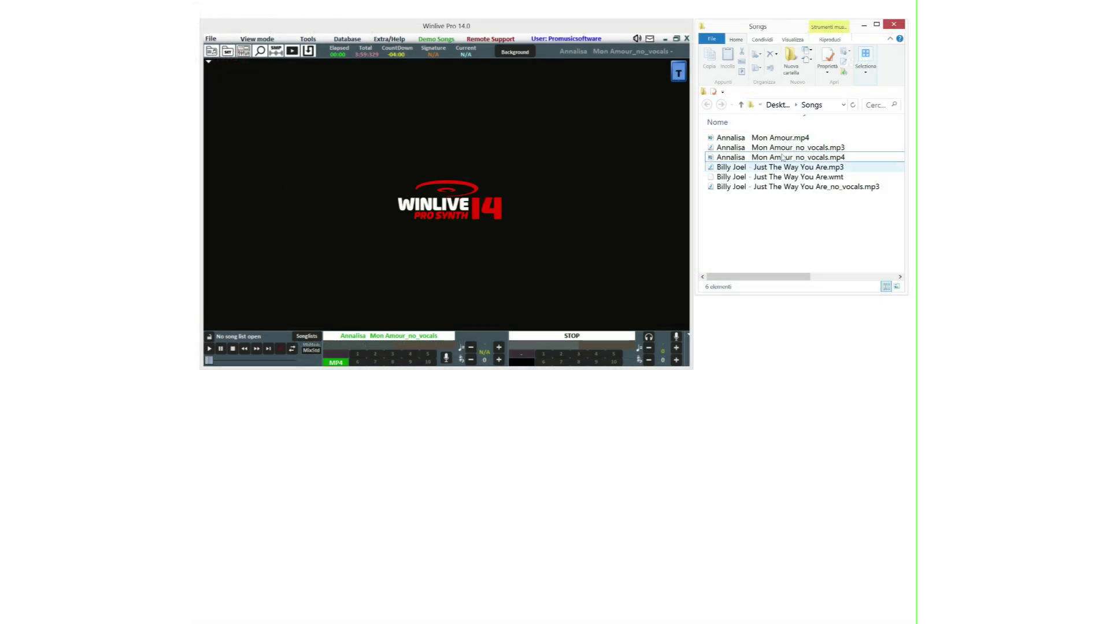
- Load Annalisa Mon Amour_no_vocals.mp3 into WinLive Pro to play with its Italian lyrics
{"action": "left_click_drag", "start_coordinate": [781, 148], "coordinate": [441, 177]}
{"action": "left_click_drag", "start_coordinate": [382, 253], "coordinate": [375, 261]}
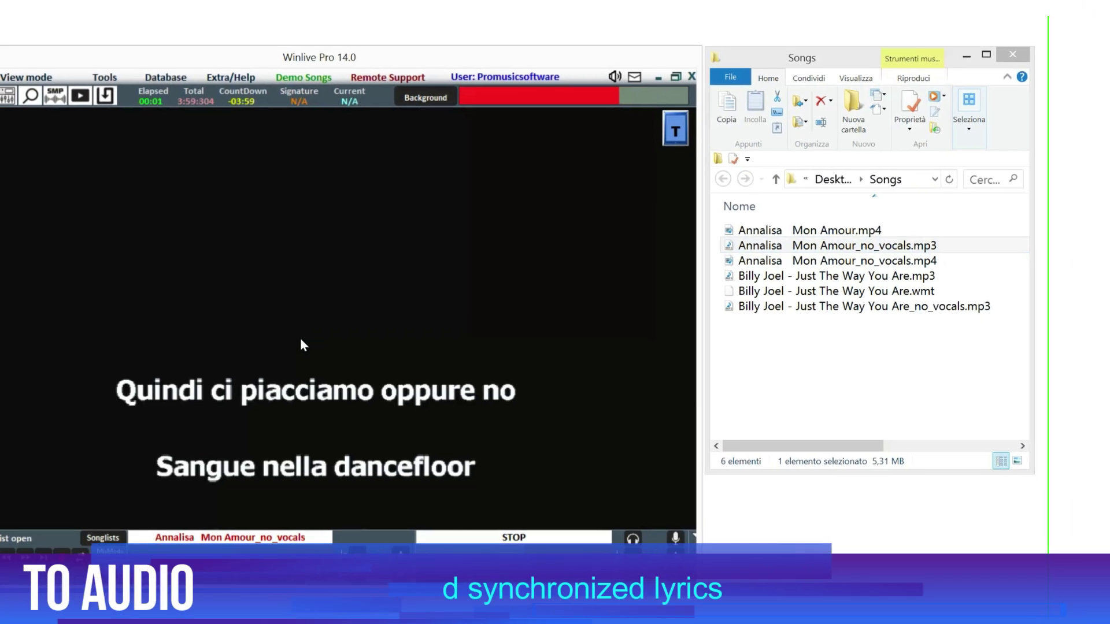